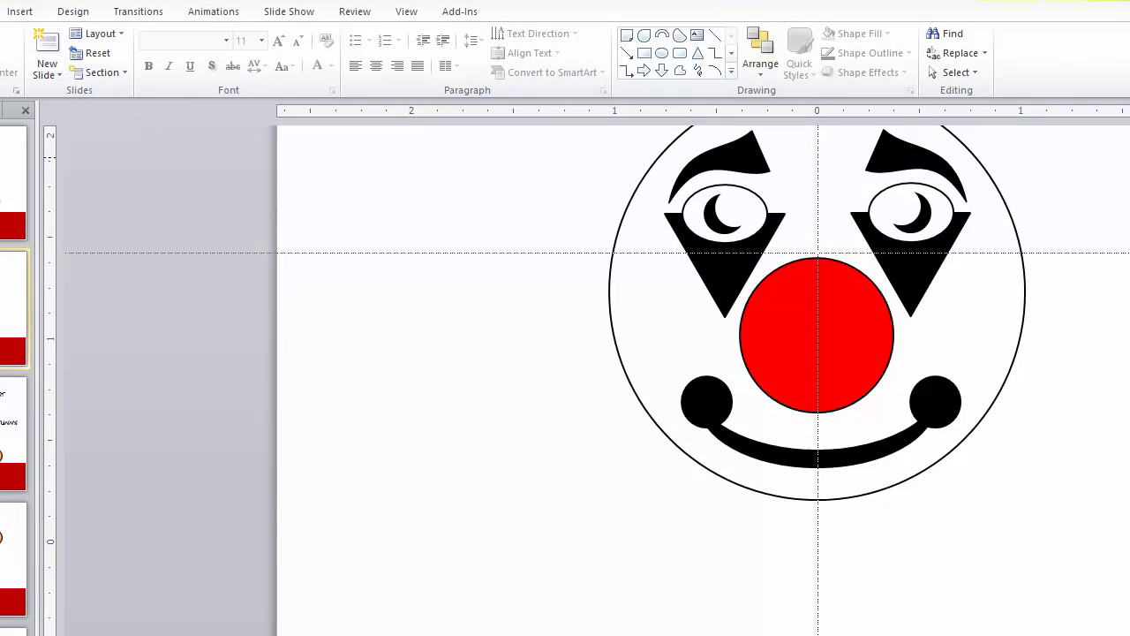
- Draw a circle and place it on the empty area just left of the clown face
left_click(22, 14)
left_click(130, 54)
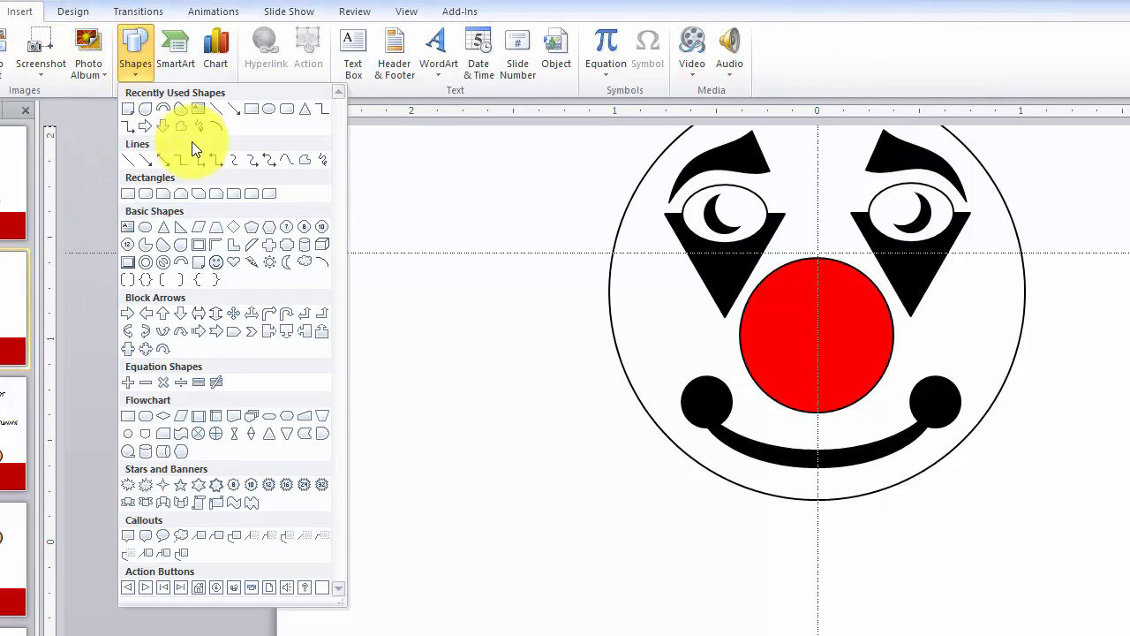
left_click(266, 109)
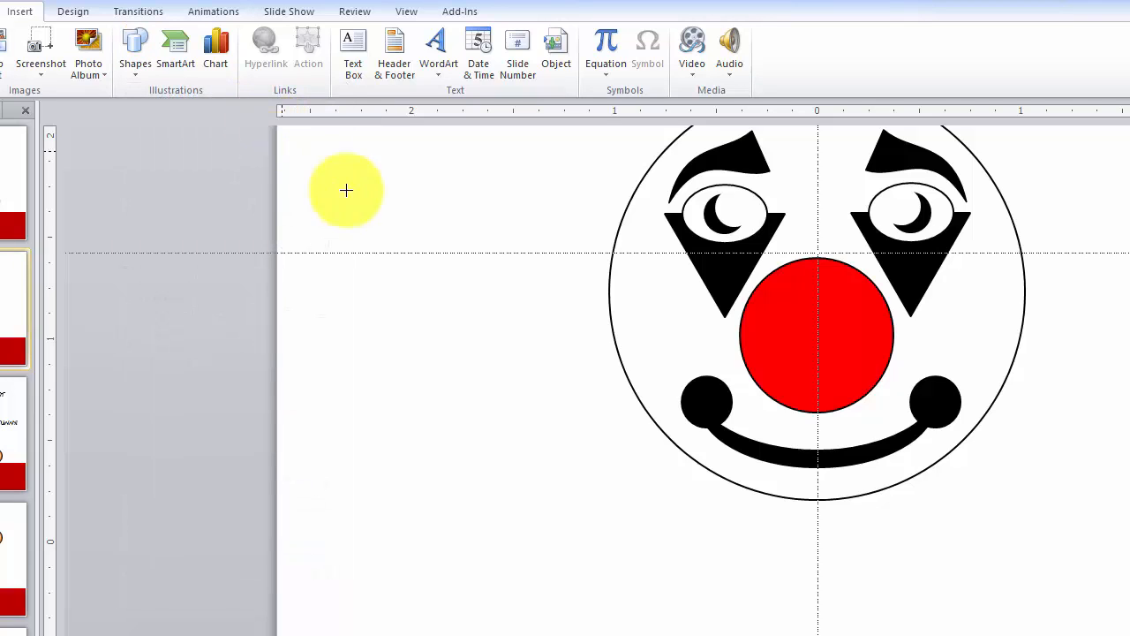
mouse_move(516, 246)
left_mouse_down()
mouse_move(538, 302)
mouse_move(615, 389)
left_mouse_up()
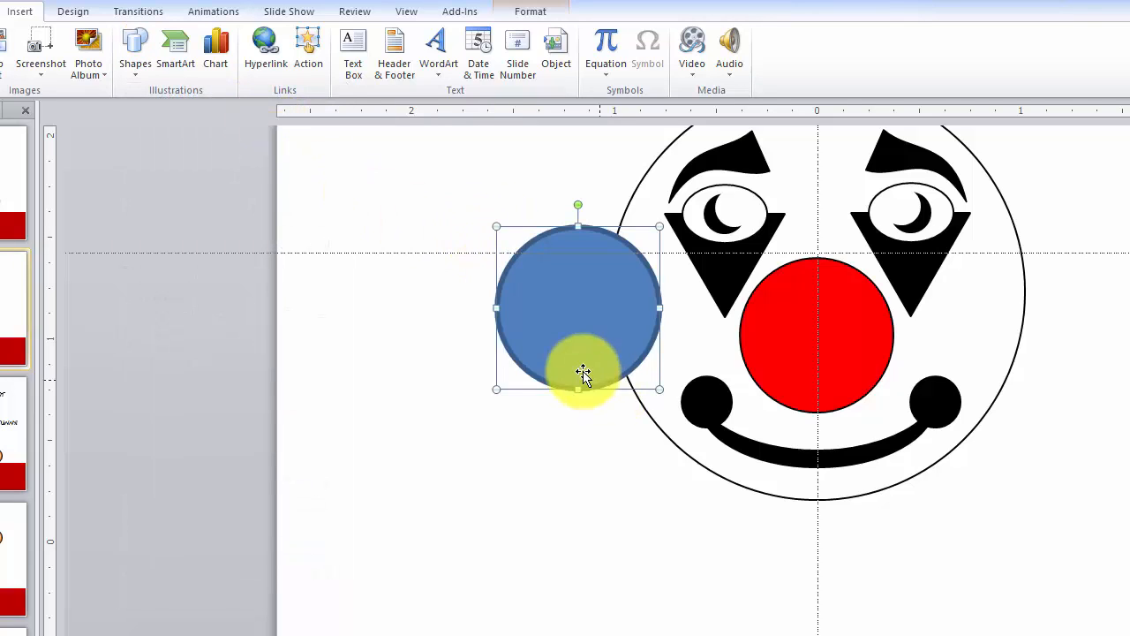
left_click_drag(572, 328, 526, 530)
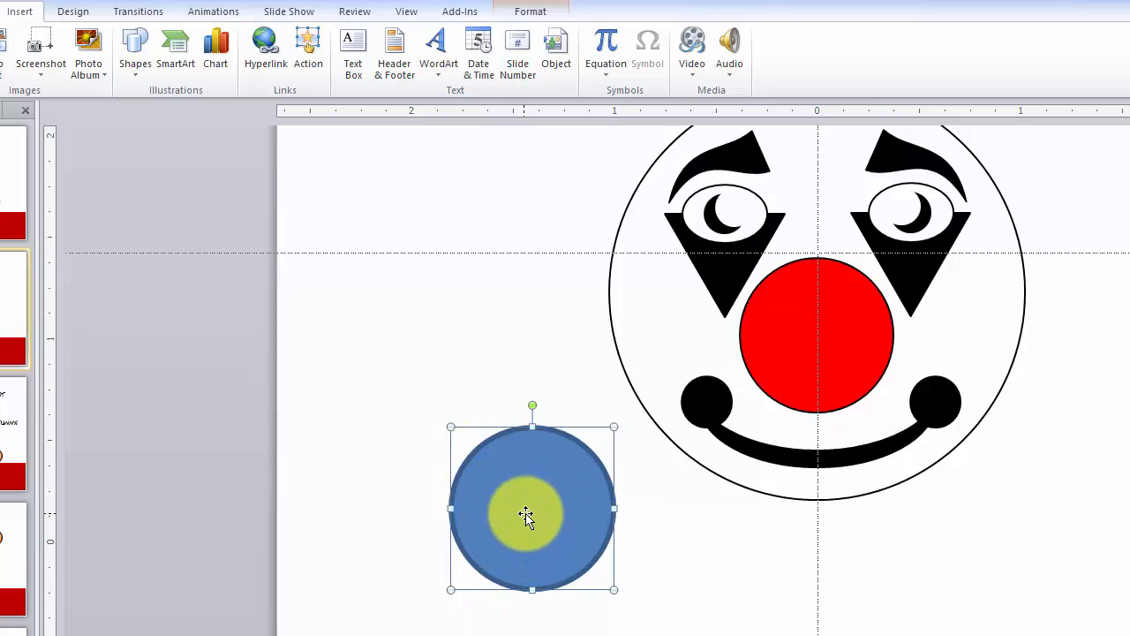
left_click_drag(515, 541, 459, 374)
- Give the new circle a solid light green fill
right_click(515, 513)
right_click(461, 367)
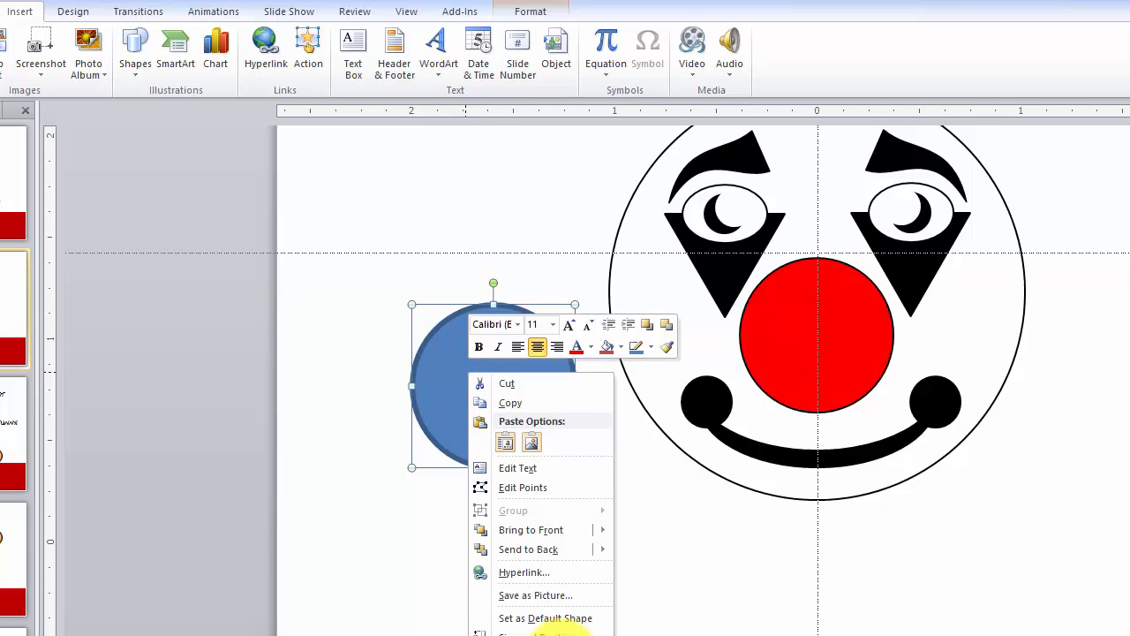
left_click(529, 634)
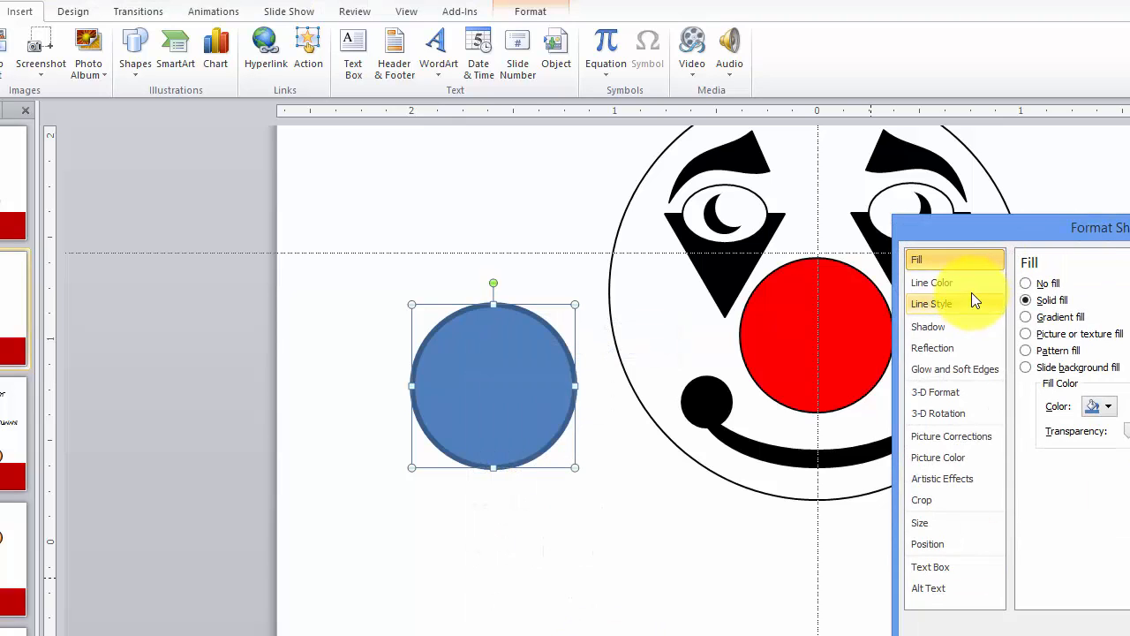
left_click(1107, 408)
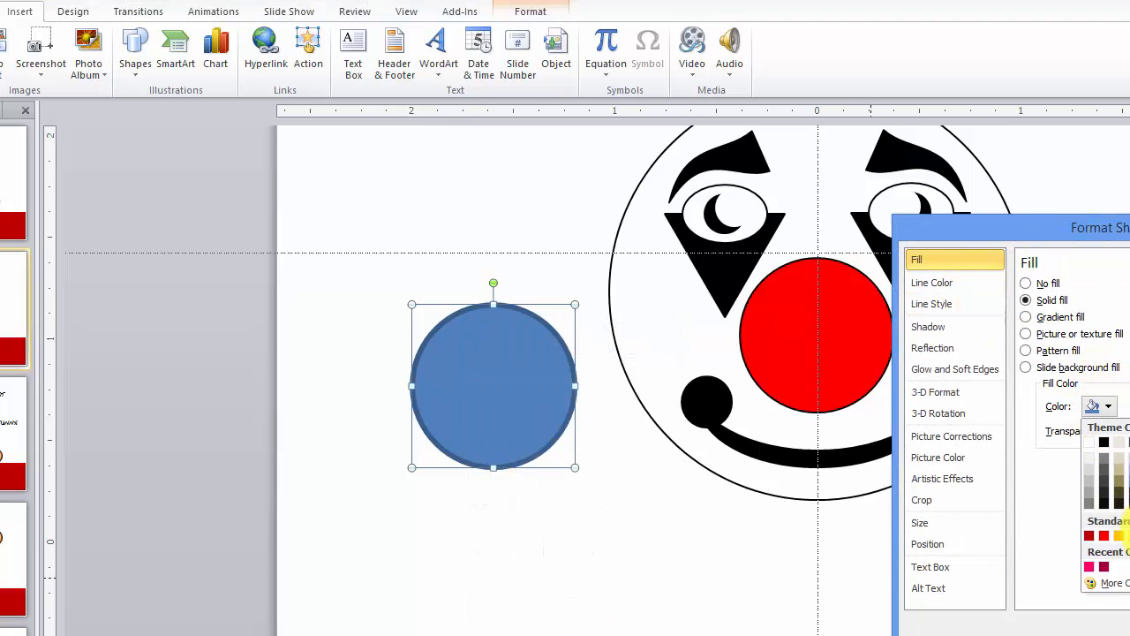
left_click(1126, 535)
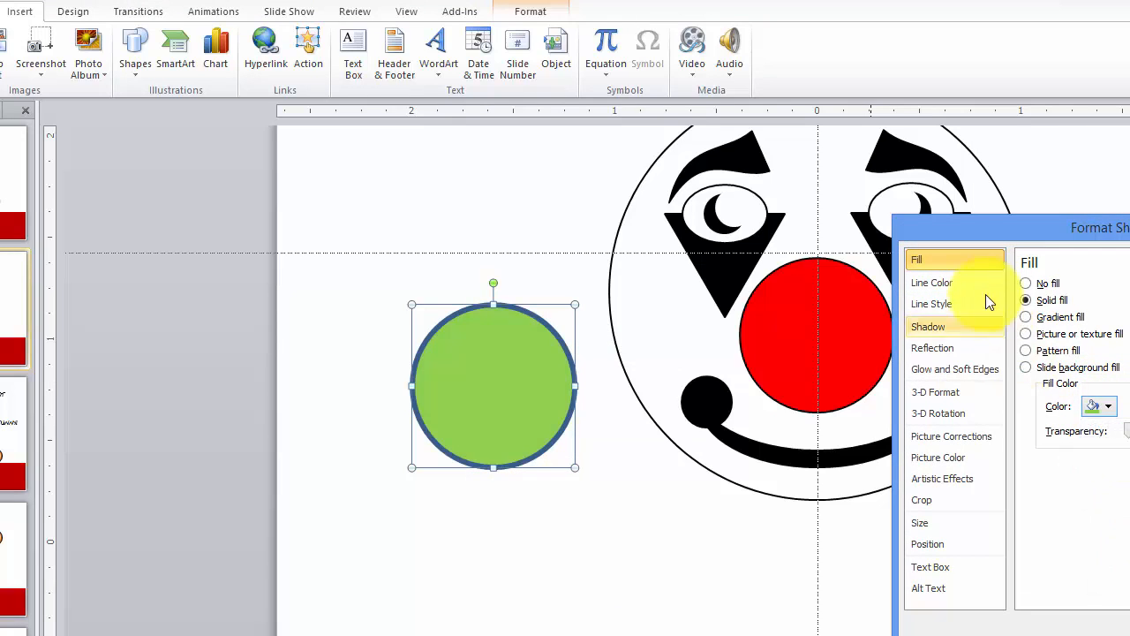
- Set the green circle's outline to solid black with a width of 1 pt
left_click(966, 283)
left_click(1095, 339)
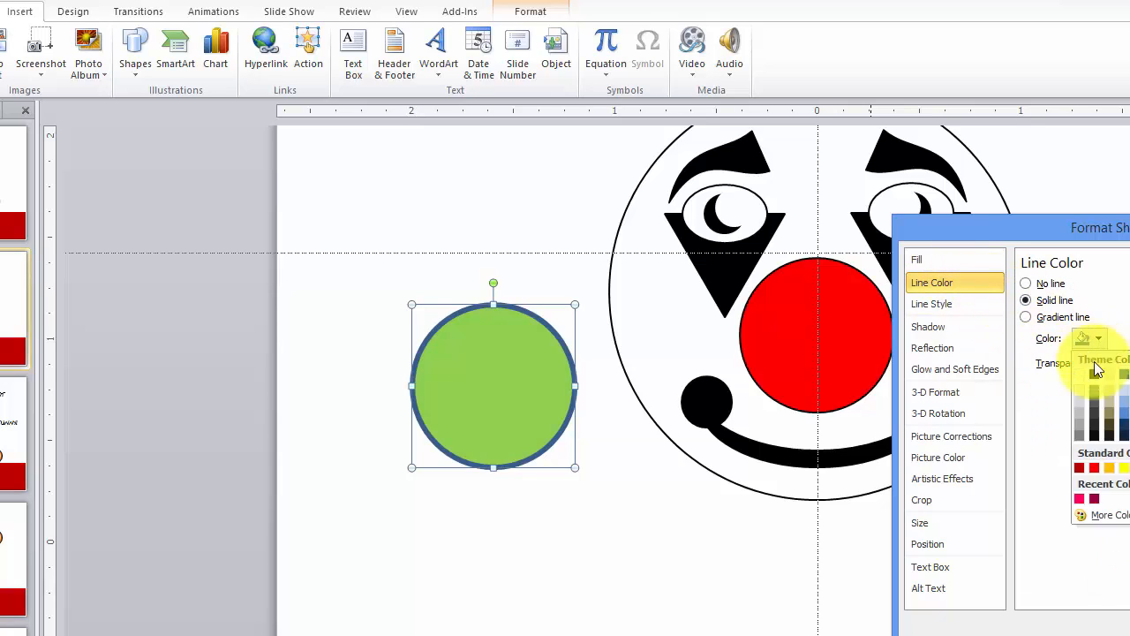
left_click(1095, 375)
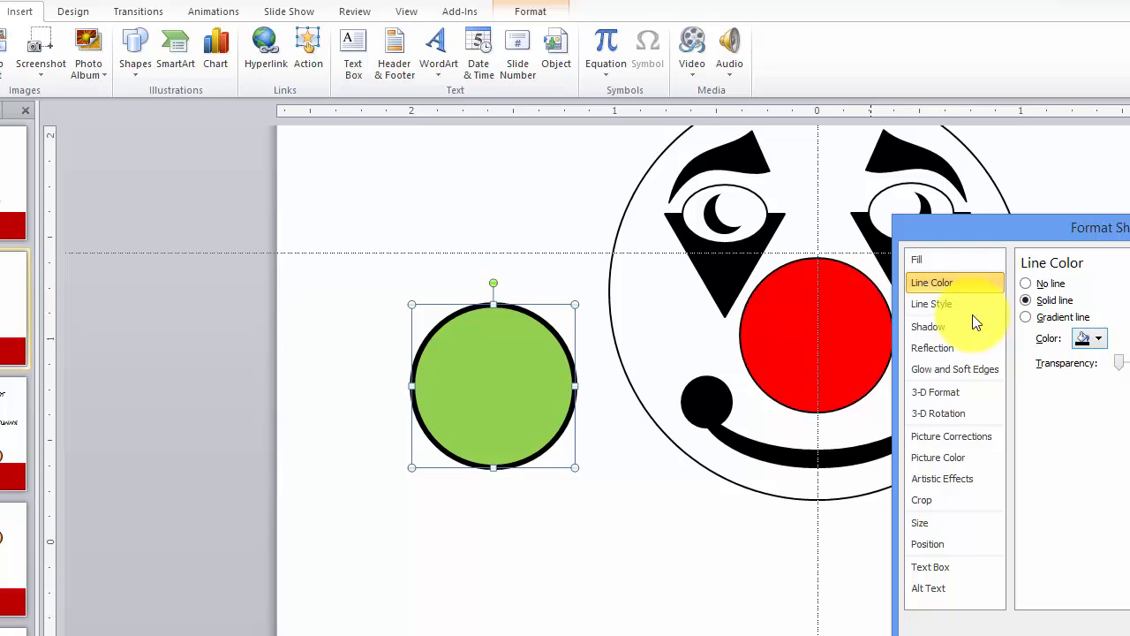
left_click(970, 303)
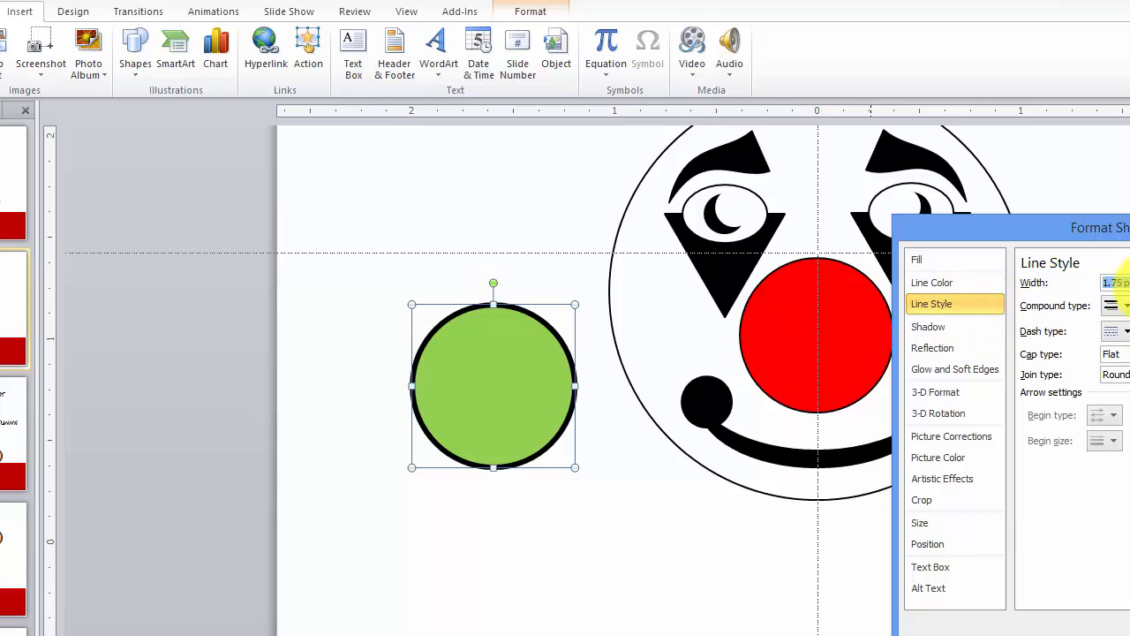
left_click(1129, 286)
left_click(1129, 286)
left_click(1129, 286)
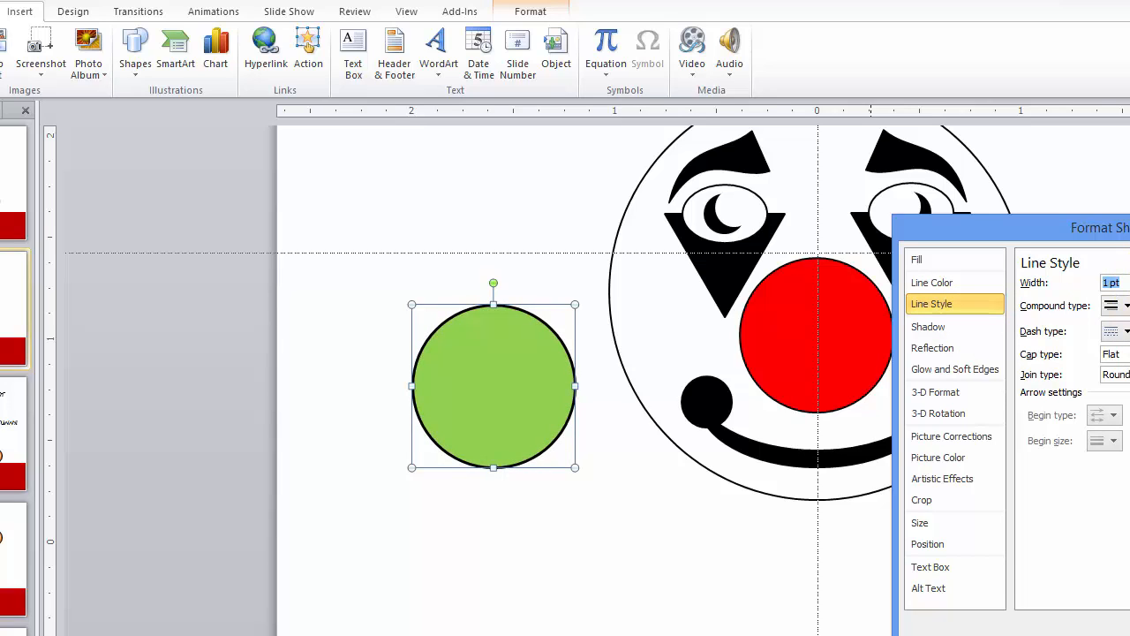
left_click(1129, 631)
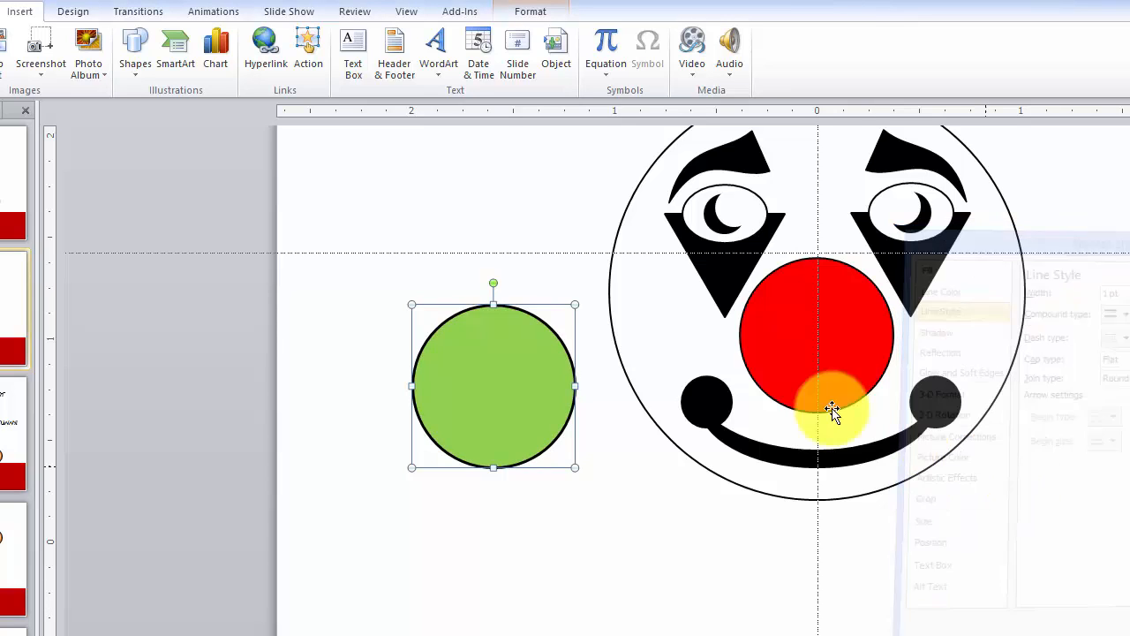
- Copy the green circle and paste two duplicates of it
right_click(505, 319)
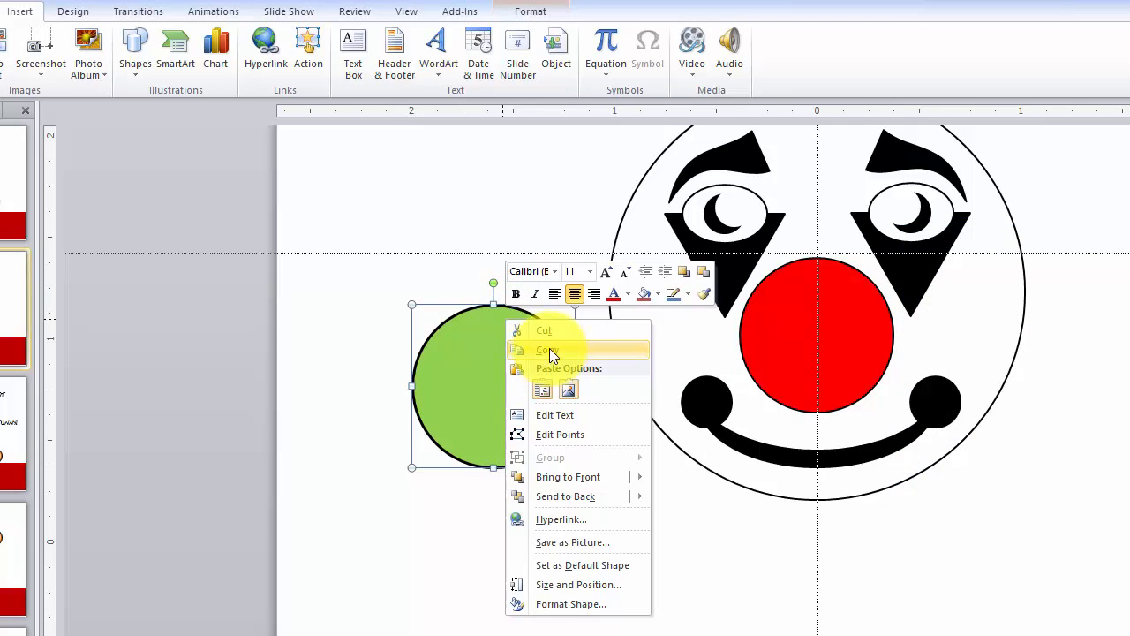
left_click(549, 348)
left_click(494, 240)
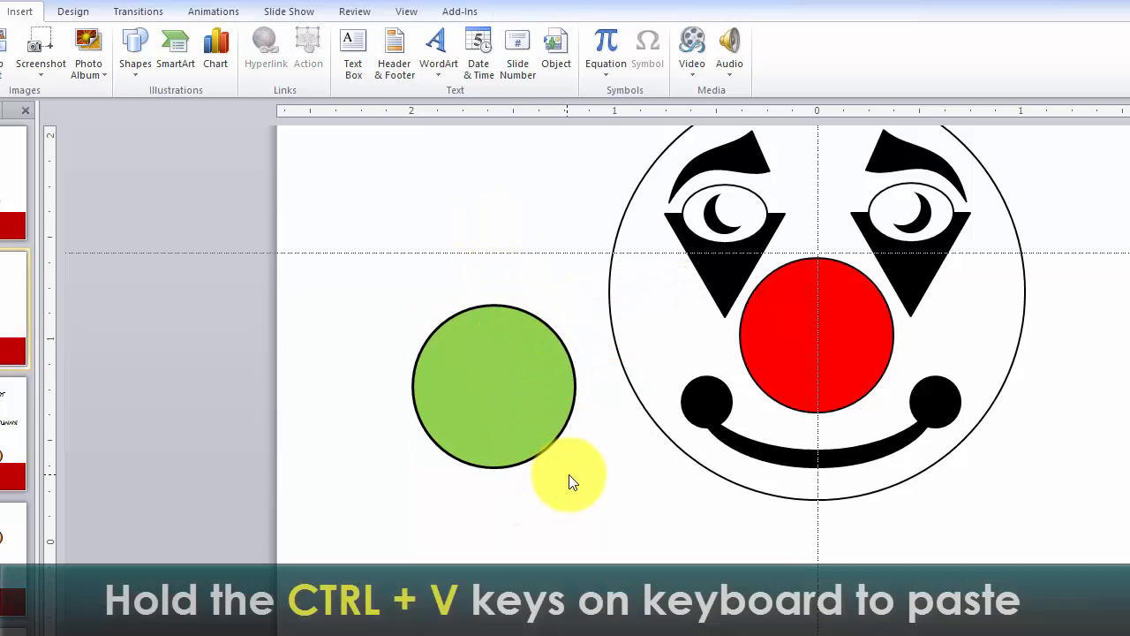
key("ctrl+v")
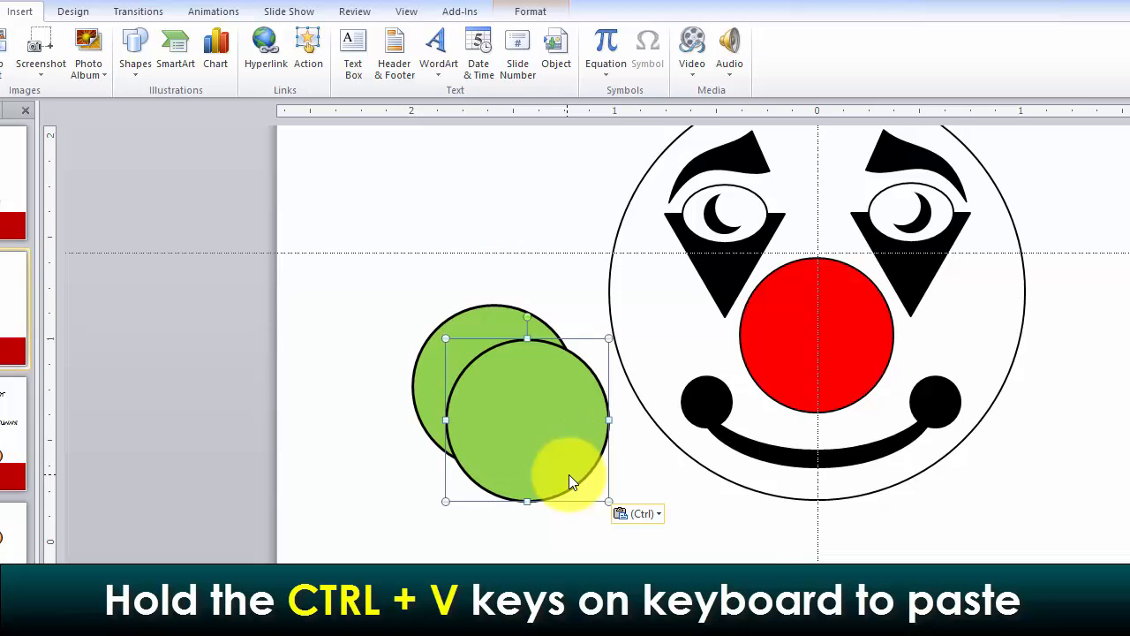
key("ctrl+v")
left_click(404, 207)
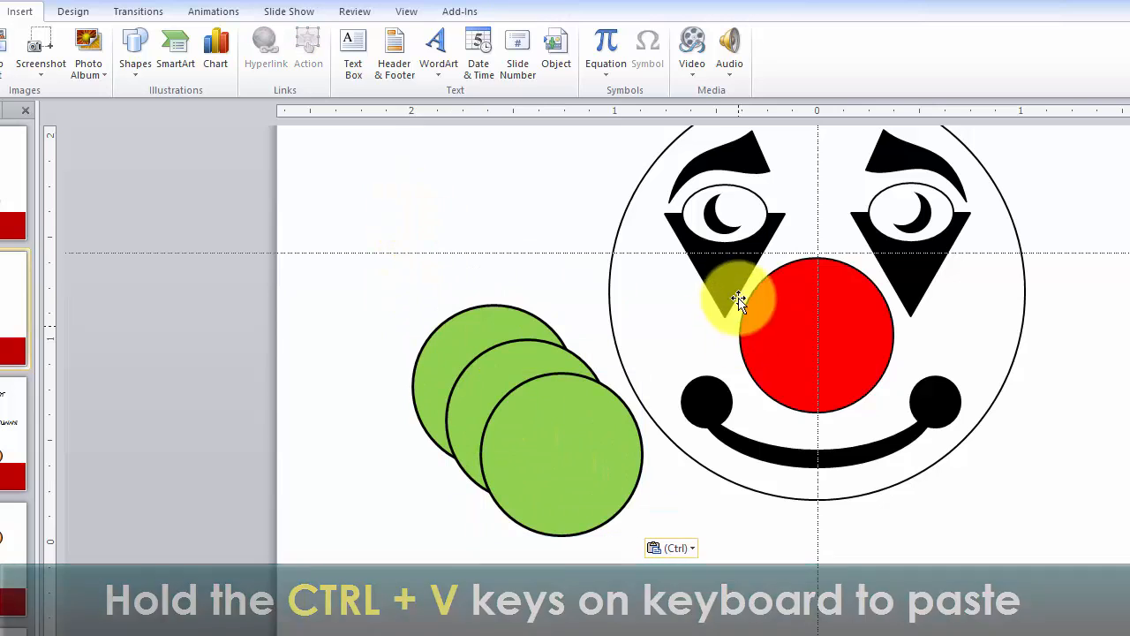
- Move the clown face to the right, clear of the vertical centre guide and the green circles
left_click(738, 300)
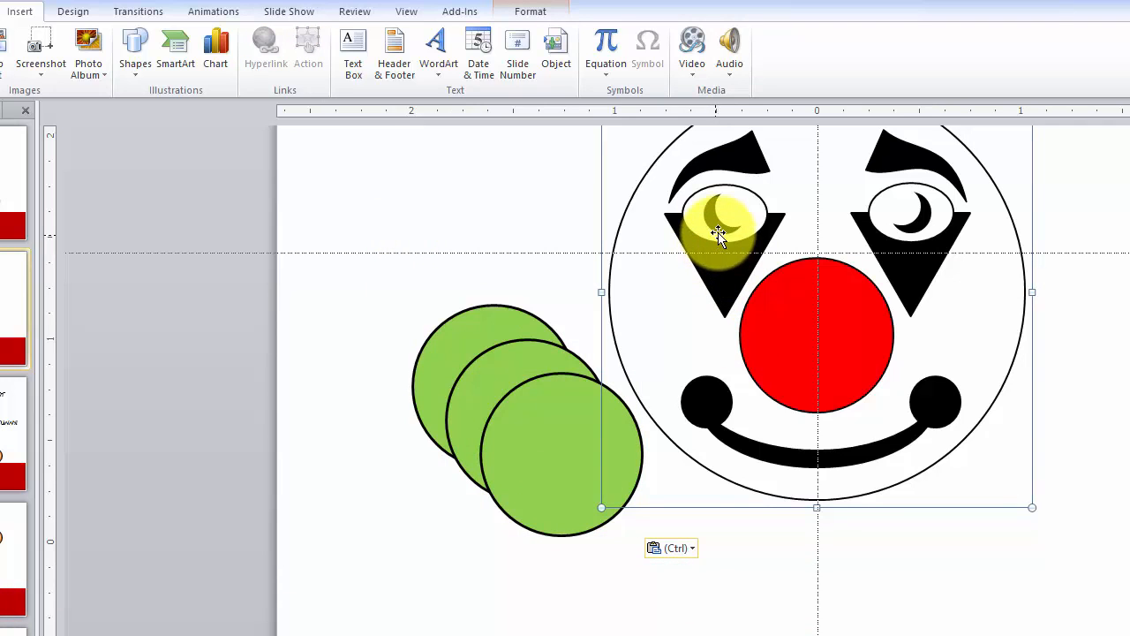
key("Right")
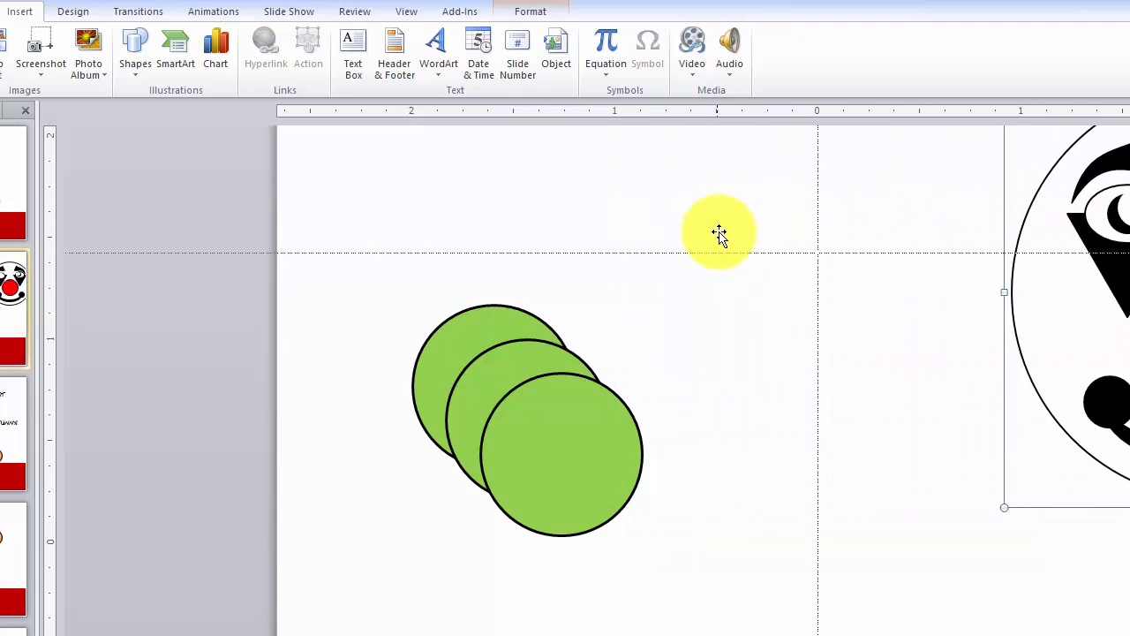
key("Right")
scroll(768, 334, "up", 3)
left_click(768, 334)
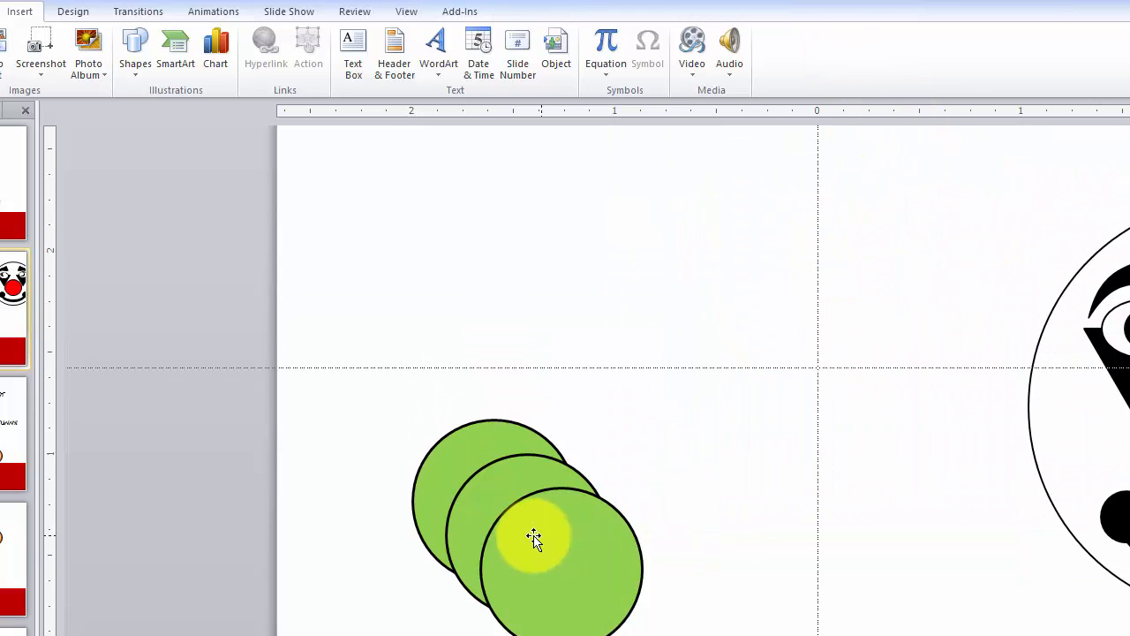
- Stack the three green circles in an overlapping vertical column centred on the vertical guide
left_click_drag(530, 543, 793, 357)
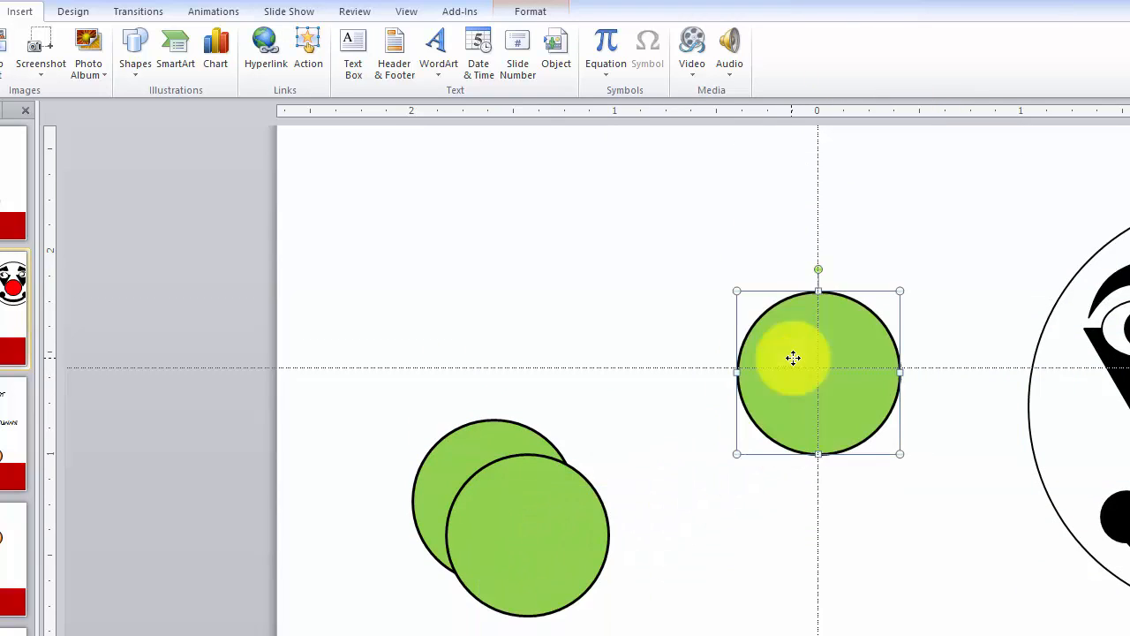
left_click(557, 521)
left_click_drag(557, 521, 849, 271)
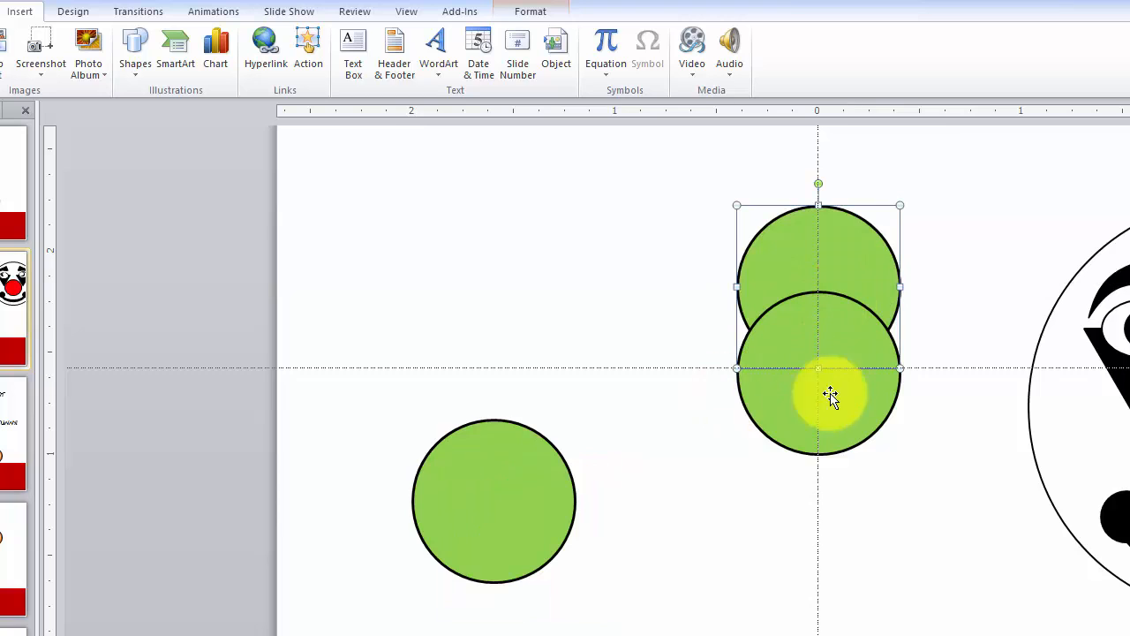
left_click(461, 503)
left_click_drag(464, 499, 793, 437)
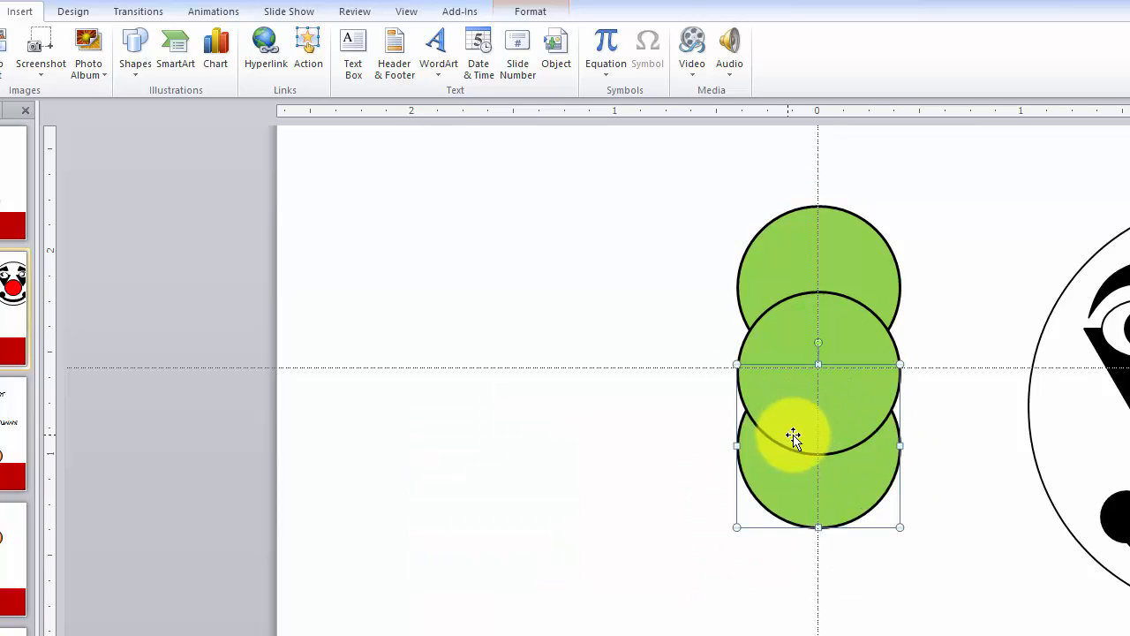
- Send the middle green circle to the back, behind the upper and lower circles
left_click(852, 324)
right_click(852, 324)
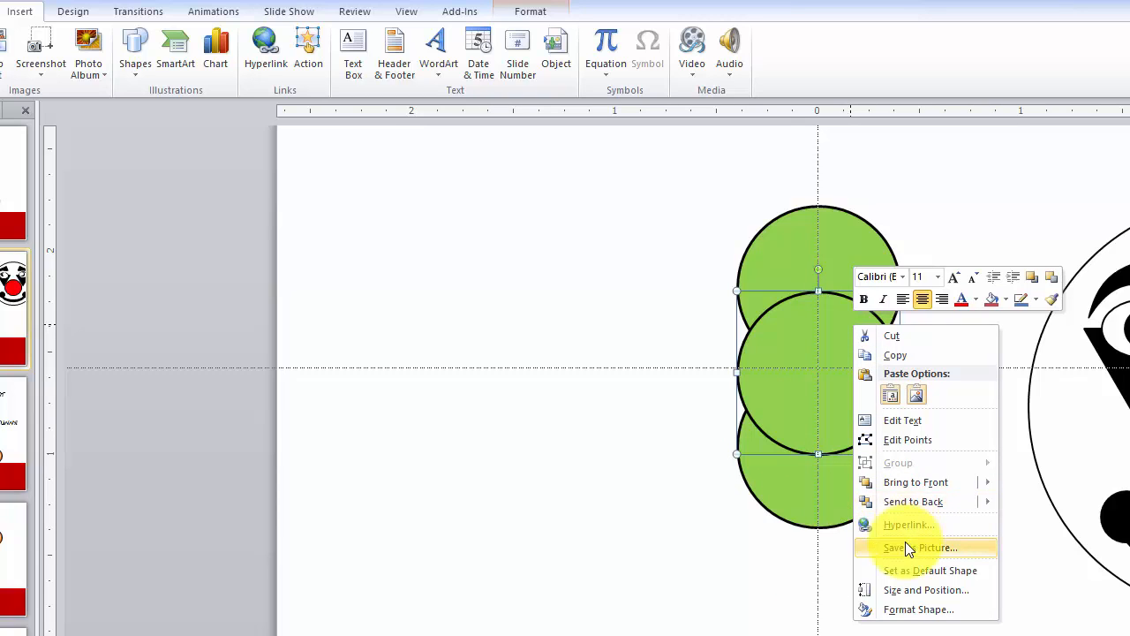
left_click(901, 503)
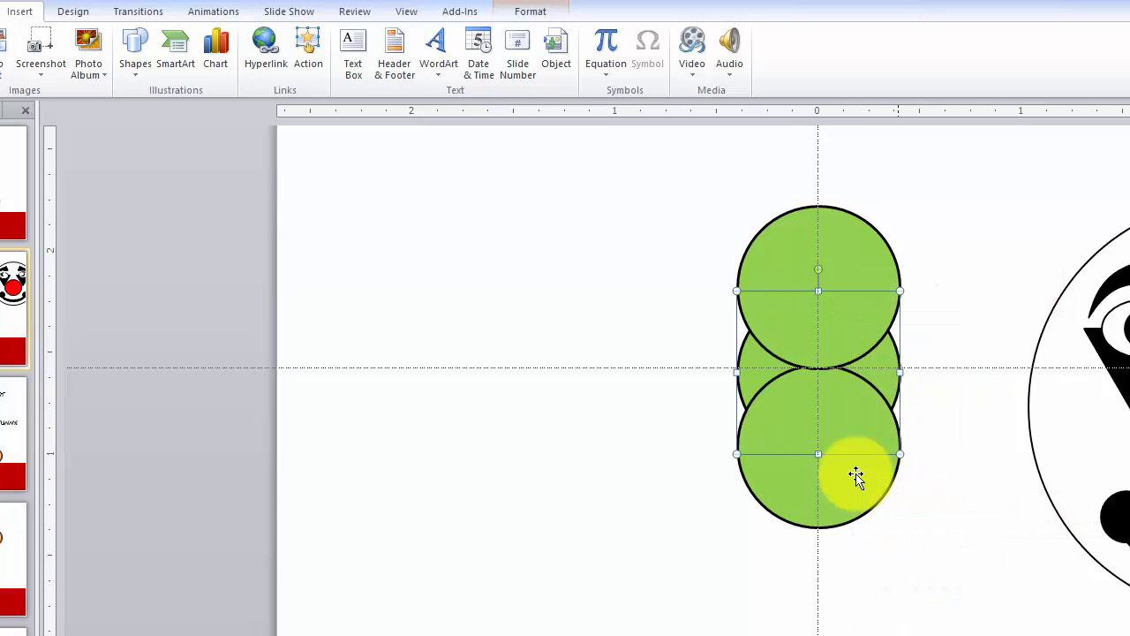
left_click(681, 252)
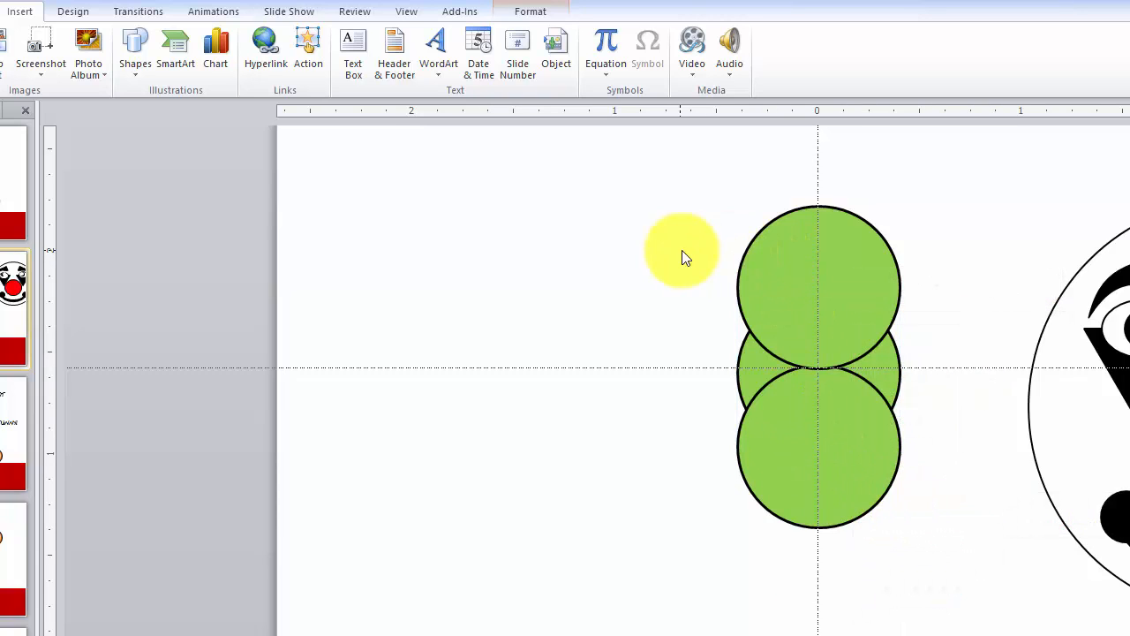
- Shift the upper and lower green circles together to the right so the middle circle protrudes on the left
left_click(780, 258)
left_click(796, 460, "shift")
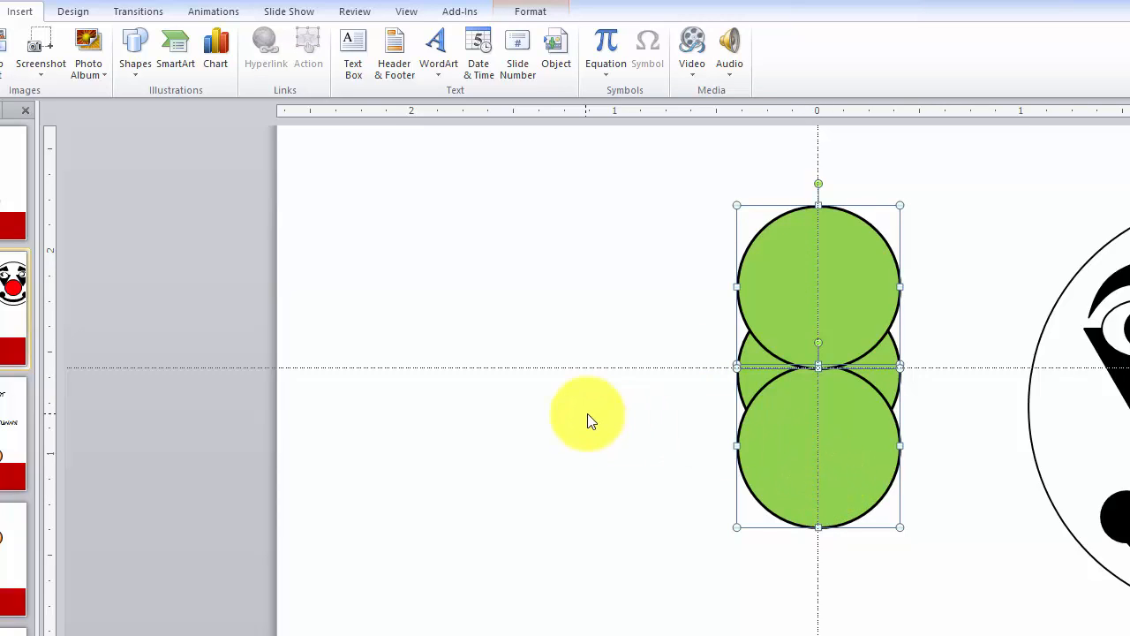
key("Right")
key("Right")
key("Right")
key("Right")
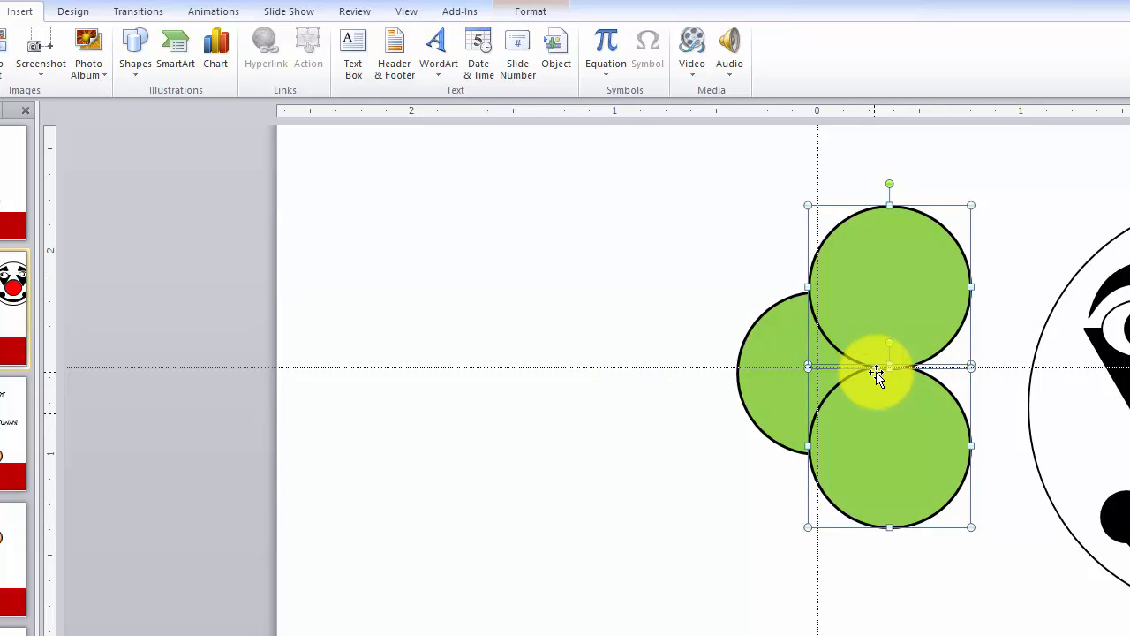
- Move all three green circles together to the left, clear of the vertical centre guide
left_click(756, 344, "shift")
key("Left")
key("Left")
key("Left")
key("Left")
key("Left")
key("Left")
key("Left")
key("Left")
key("Left")
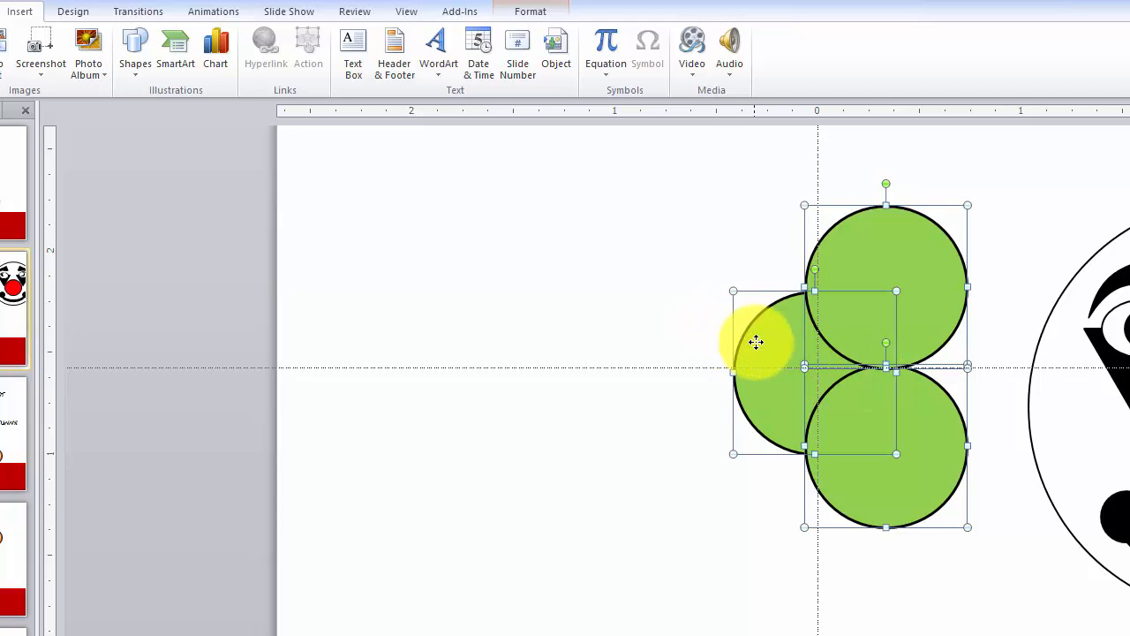
key("Left")
key("Left")
key("Left")
key("Left")
key("Left")
key("Left")
key("Left")
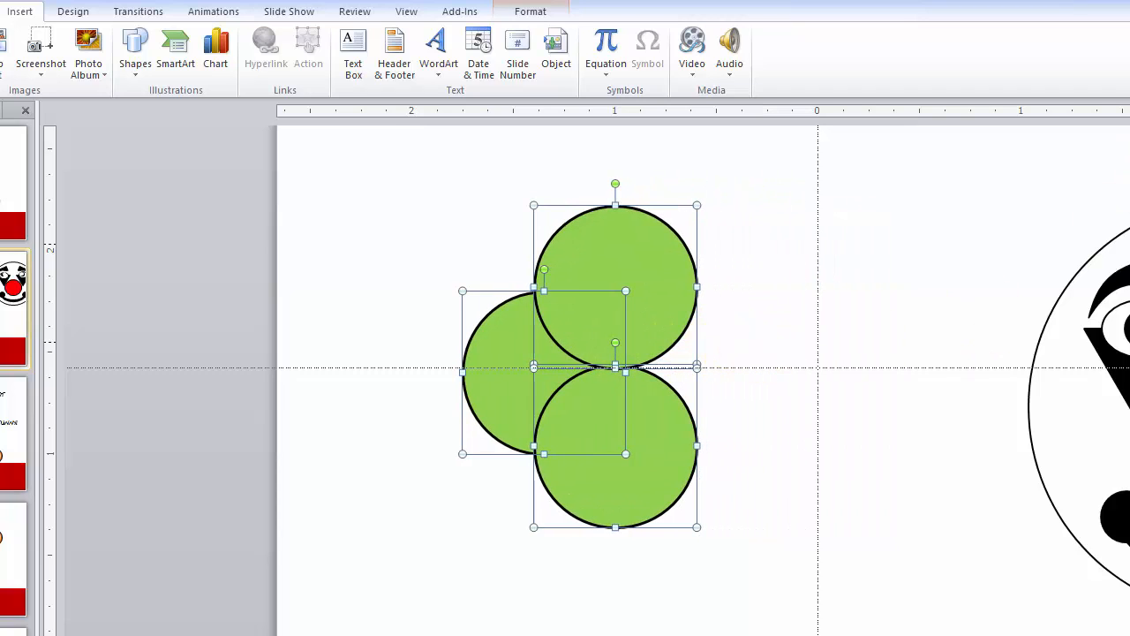
- Move the clown face back left and centre it on the vertical guide beside the green circles
left_click(1125, 402)
key("Left")
key("Left")
key("Left")
key("Left")
key("Left")
key("Left")
key("Left")
key("Left")
key("Left")
key("Left")
key("Left")
key("Left")
key("Left")
key("Left")
key("Left")
key("Left")
key("Left")
key("Left")
key("Left")
key("Left")
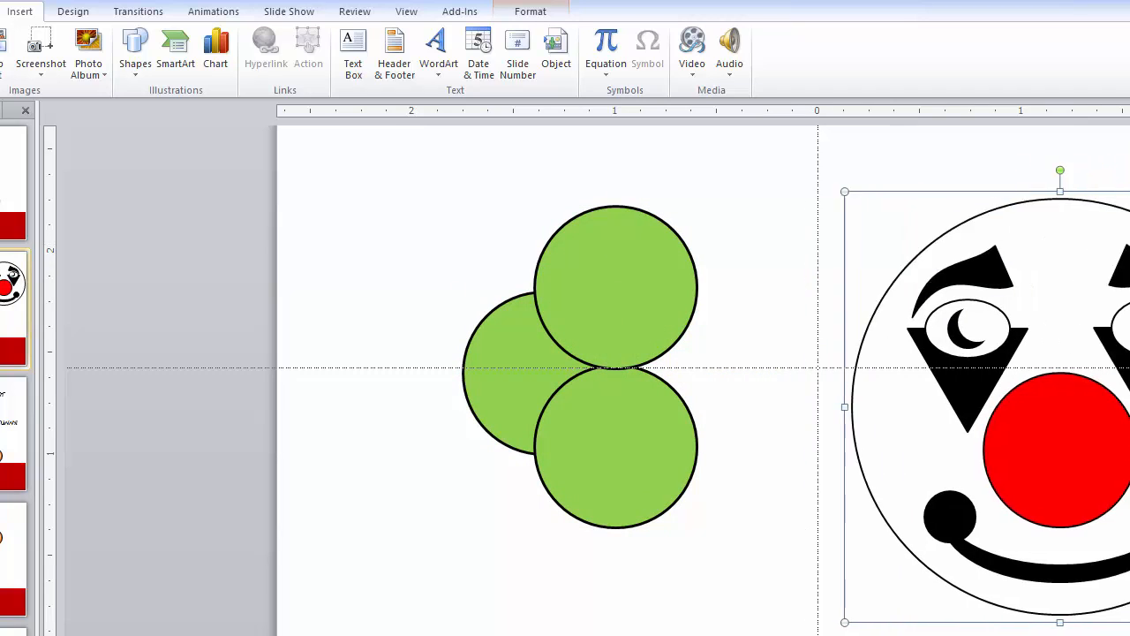
key("Left")
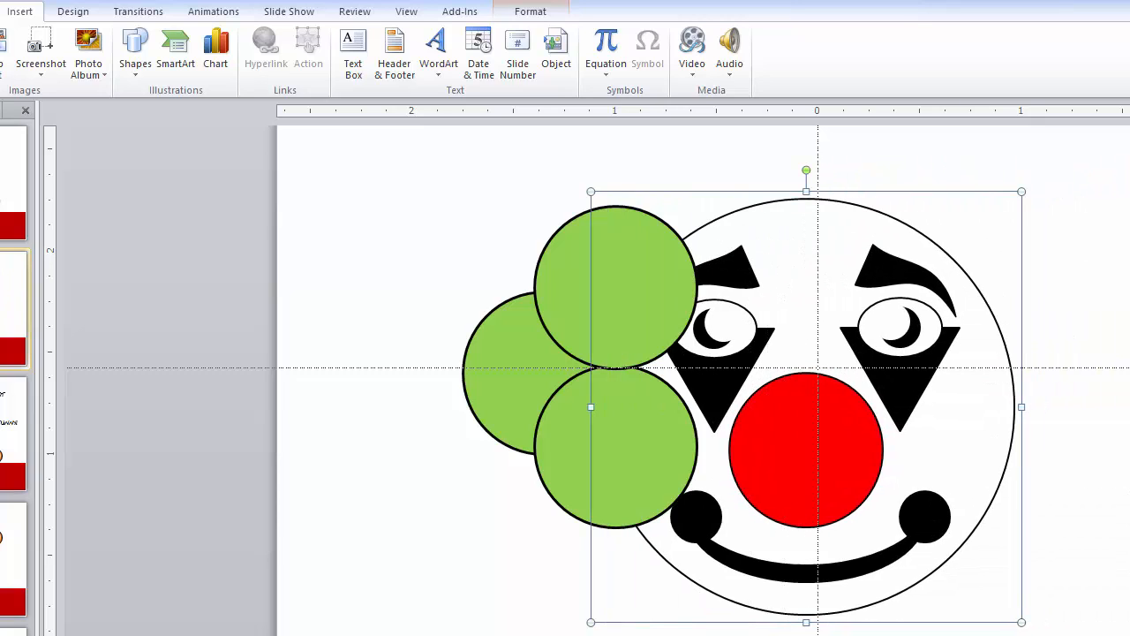
key("ctrl+Right")
key("ctrl+Right")
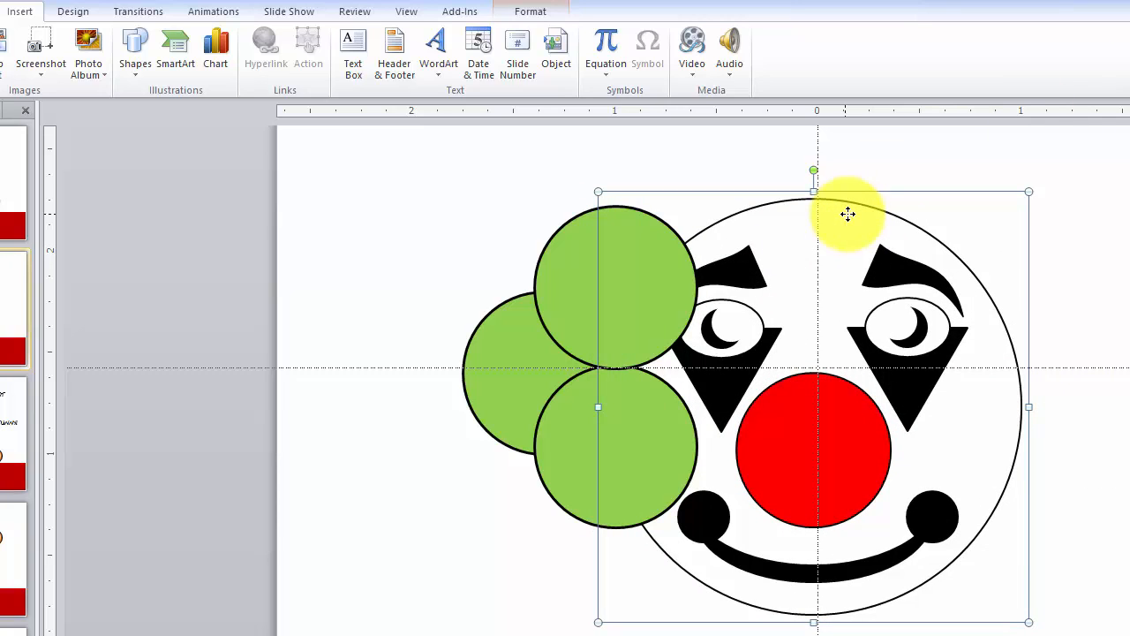
left_click_drag(847, 213, 853, 214)
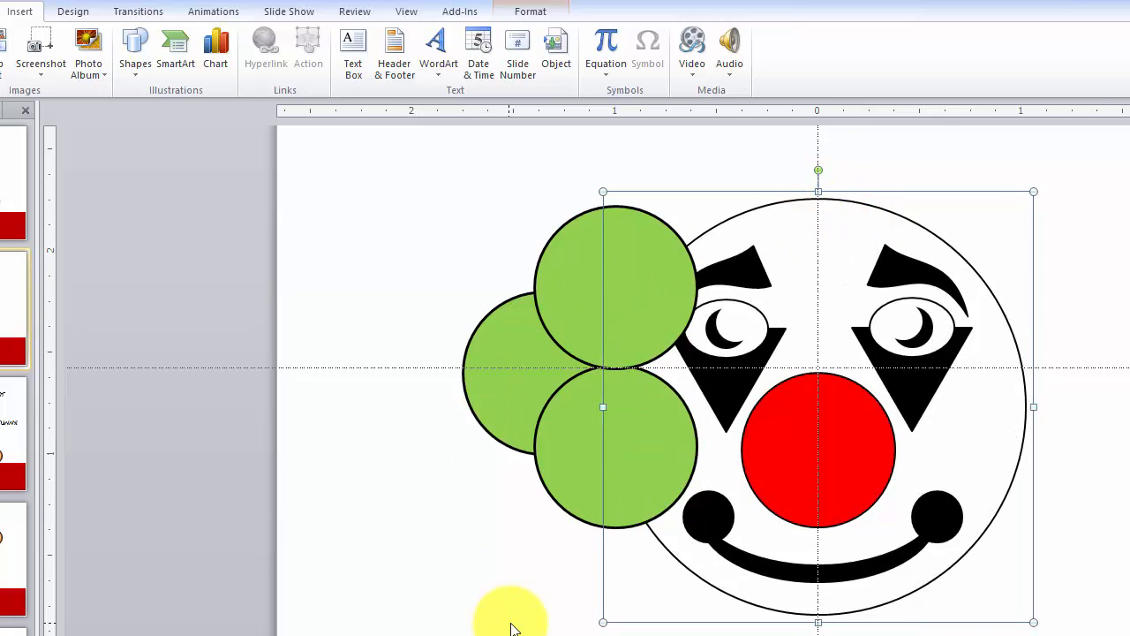
- Bring the clown face to the front, over the three green circles
left_click(495, 350)
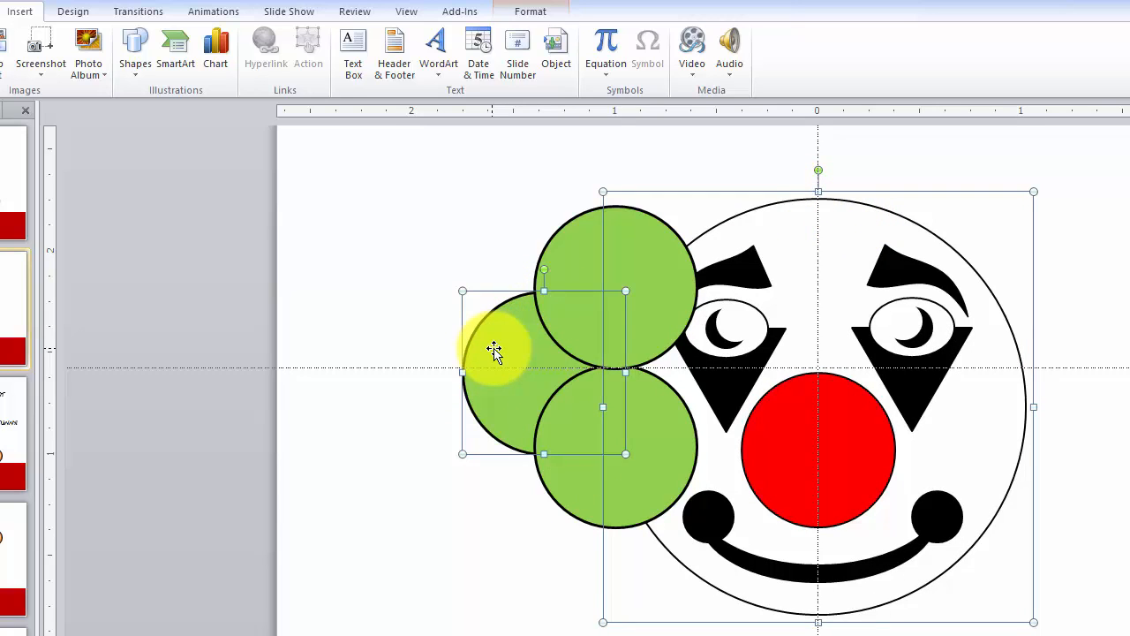
right_click(495, 350)
left_click(570, 491)
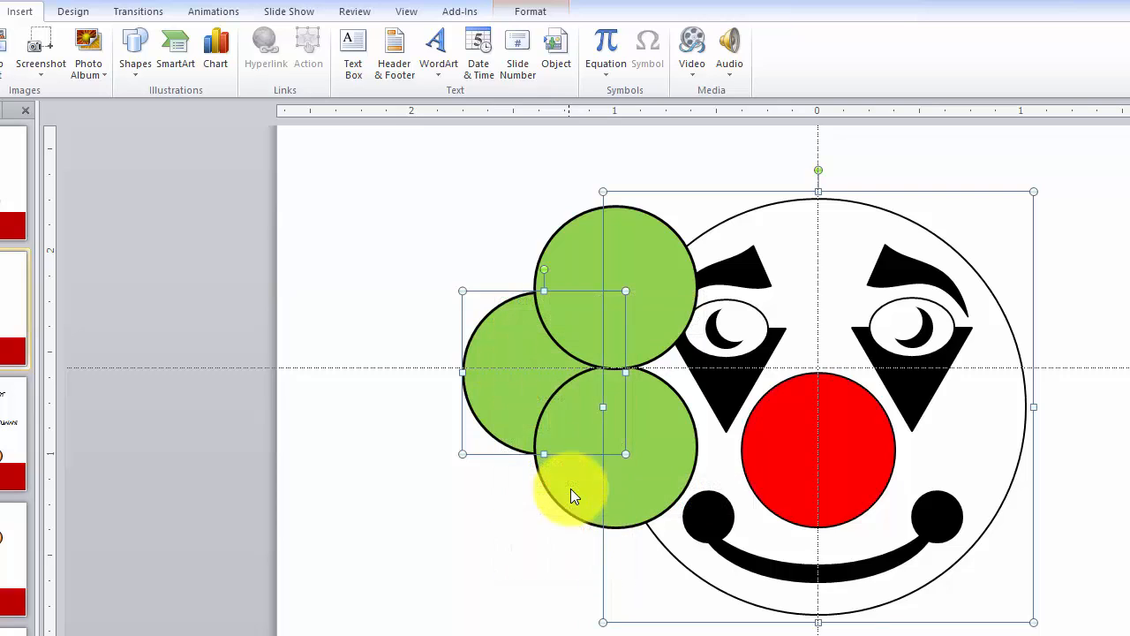
left_click(510, 600)
left_click(749, 529)
right_click(748, 532)
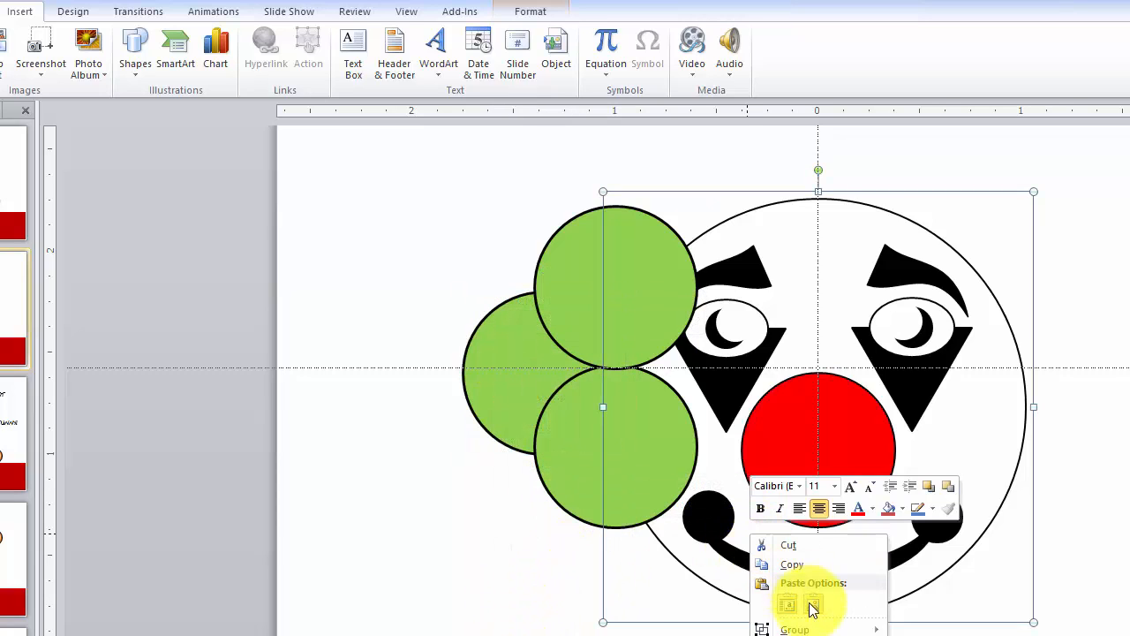
left_click(831, 635)
left_click(463, 635)
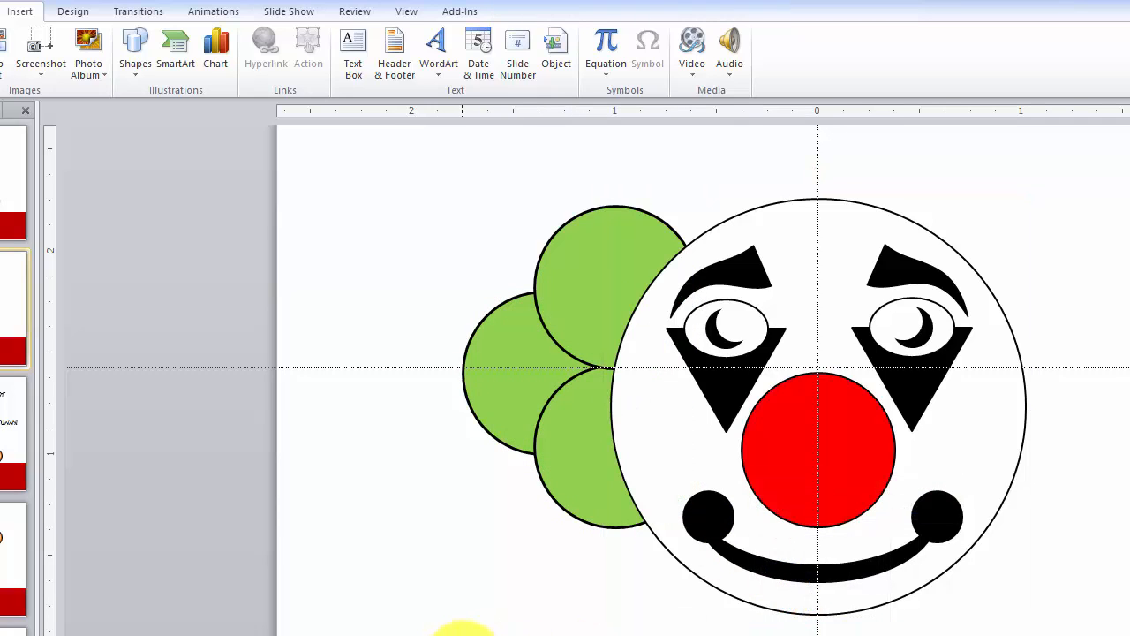
- Nudge the upper green circle slightly up and the lower one slightly down to spread the hair tuft
left_click(606, 271)
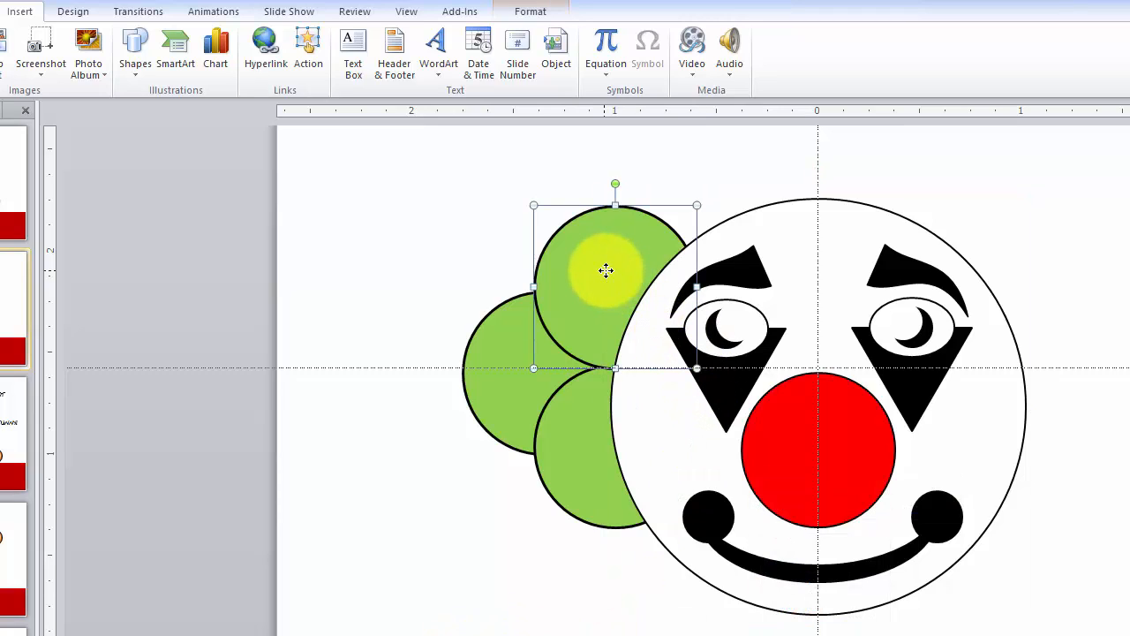
key("Up")
key("Up")
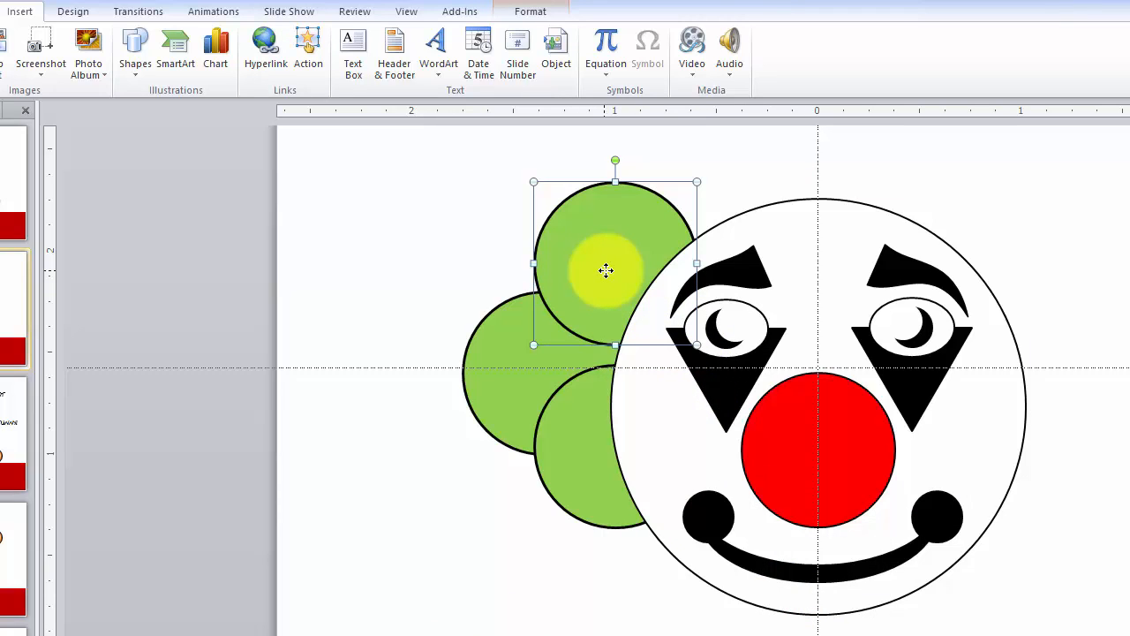
left_click(579, 457)
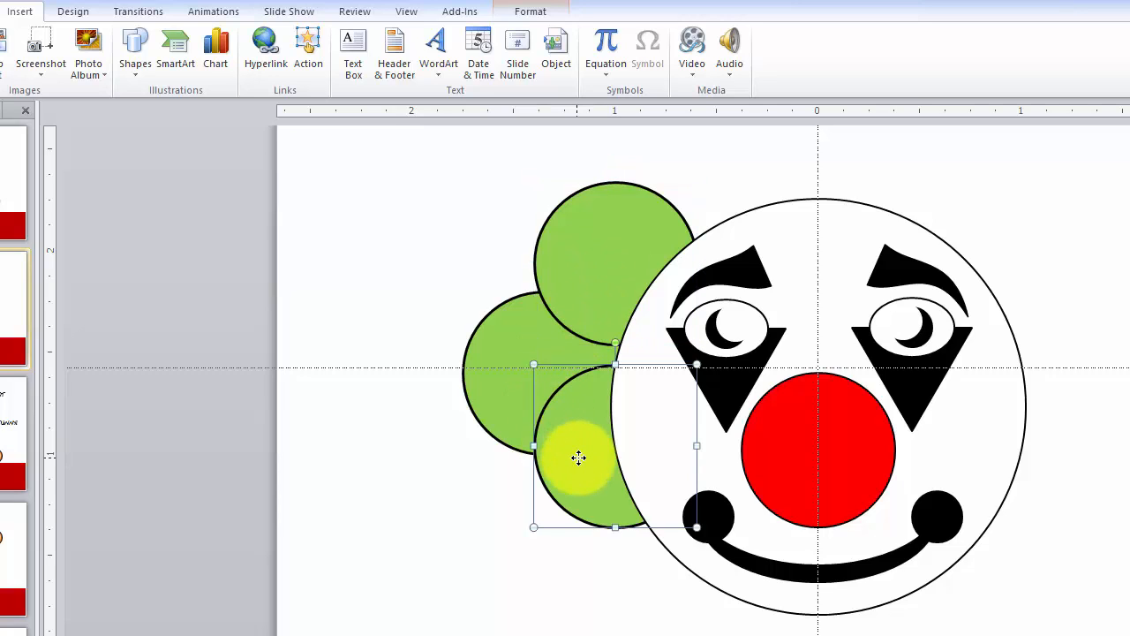
key("Down")
key("Down")
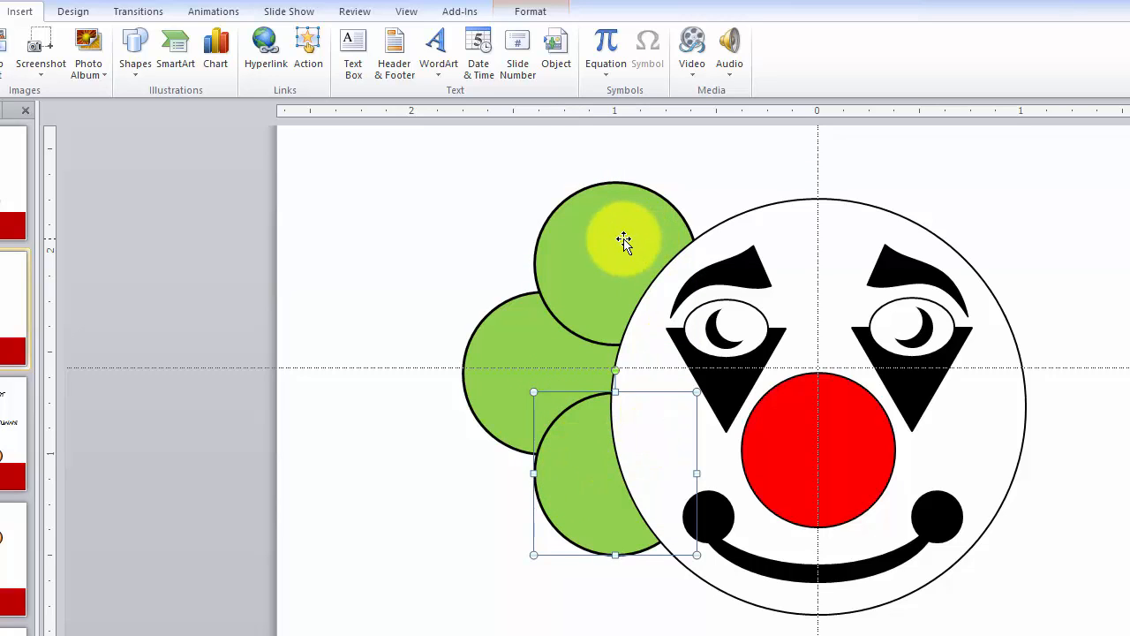
left_click(623, 241)
left_click(401, 369)
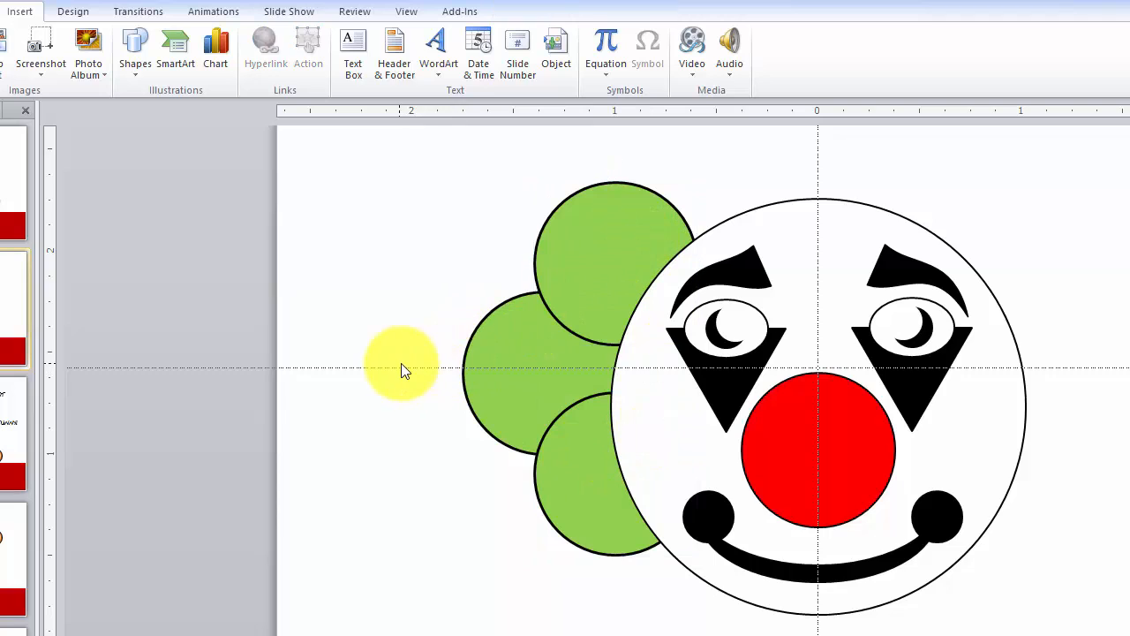
- Shift all three green circles together slightly to the right, further behind the clown face
left_click(575, 282)
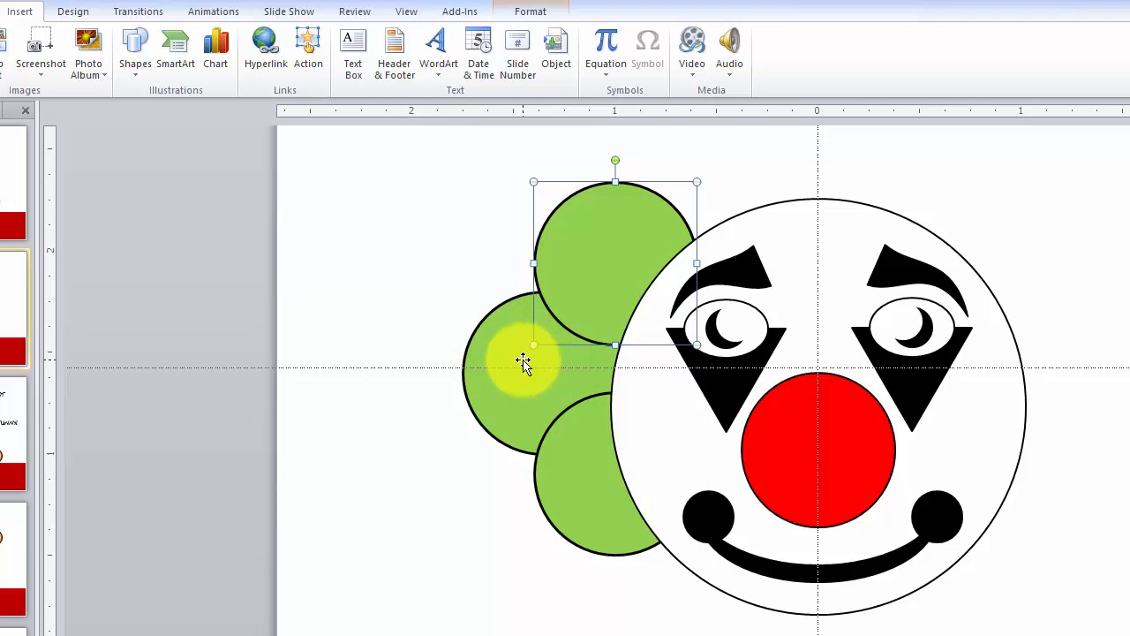
left_click(497, 347, "shift")
left_click(565, 507, "shift")
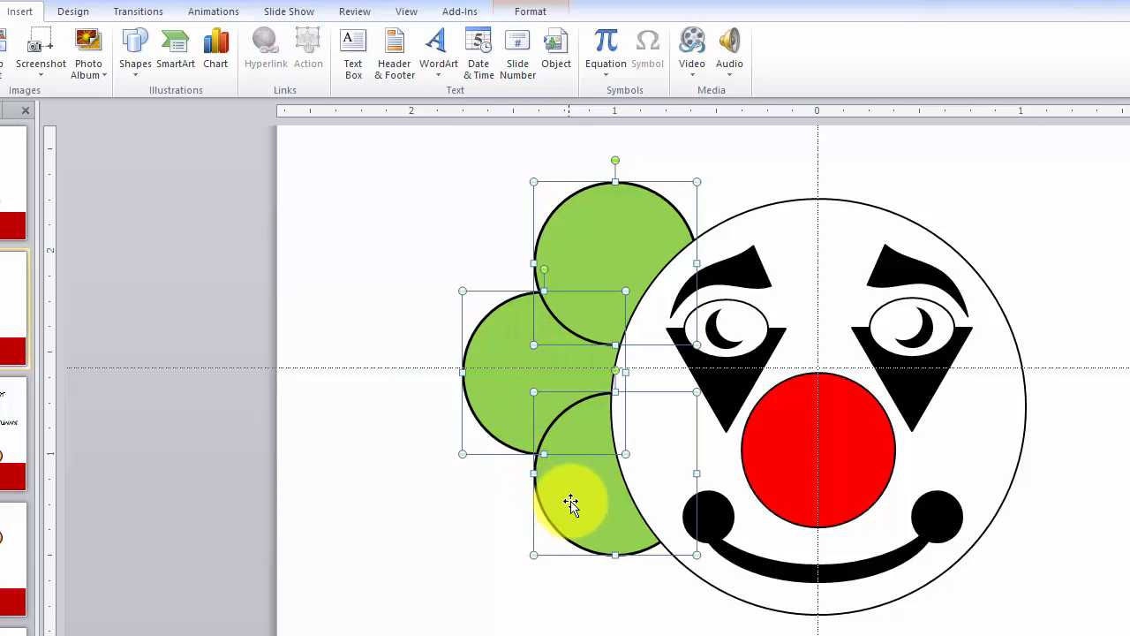
key("Right")
key("Right")
key("Right")
key("Right")
key("Right")
key("Right")
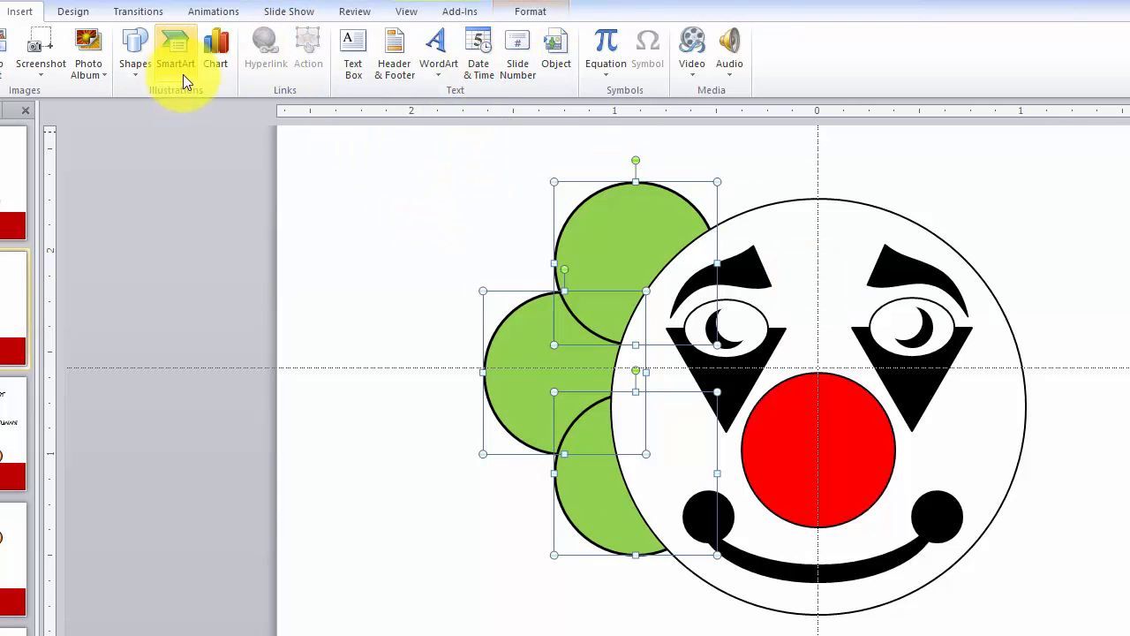
- Group the three green circles into one object
left_click(534, 12)
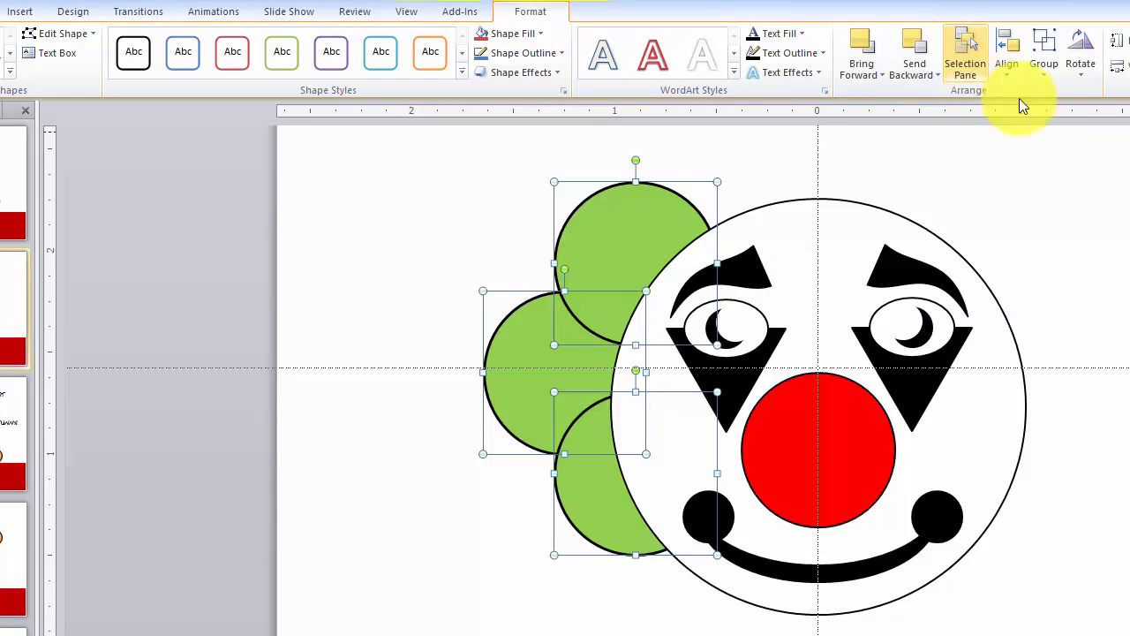
left_click(1044, 78)
left_click(1060, 95)
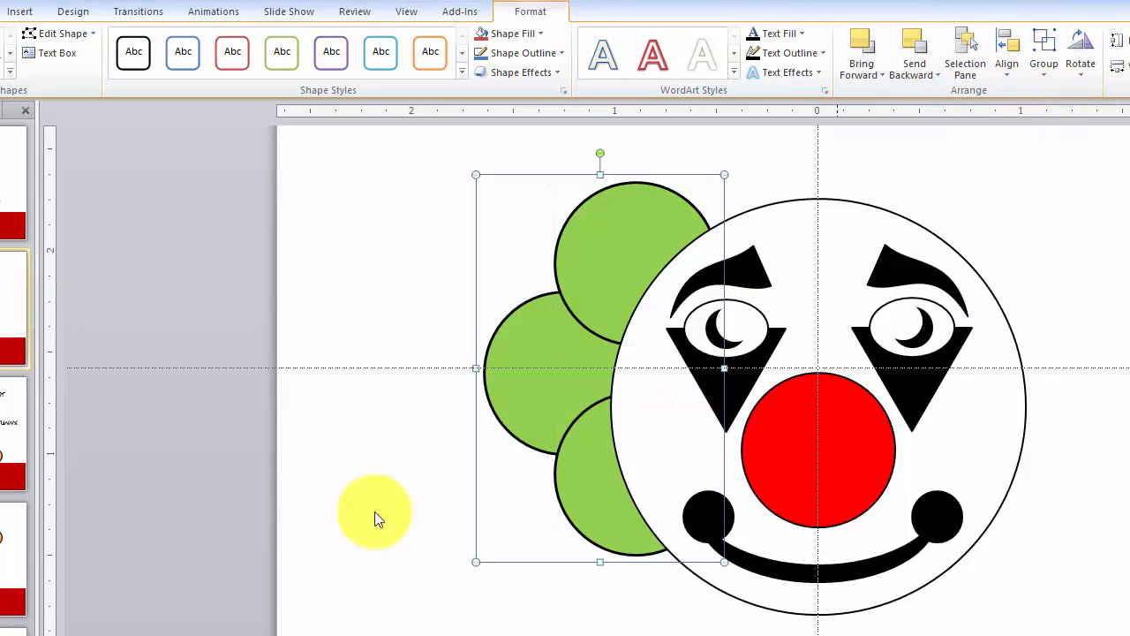
- Duplicate the green circle group and place the copy exactly over the original
right_click(628, 255)
left_click(670, 284)
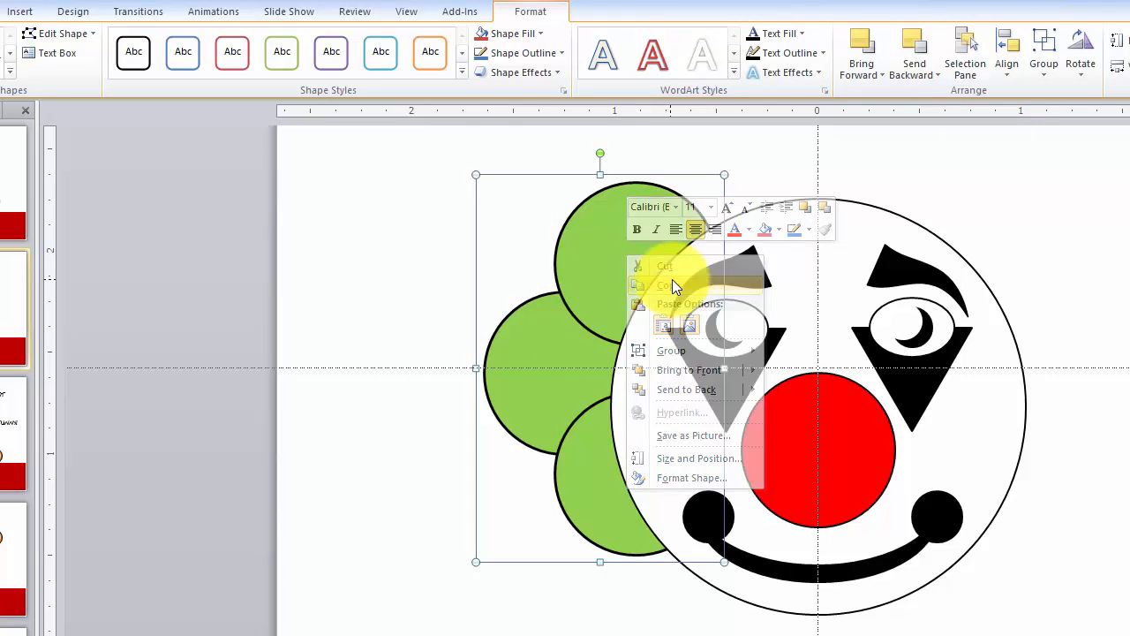
left_click(407, 208)
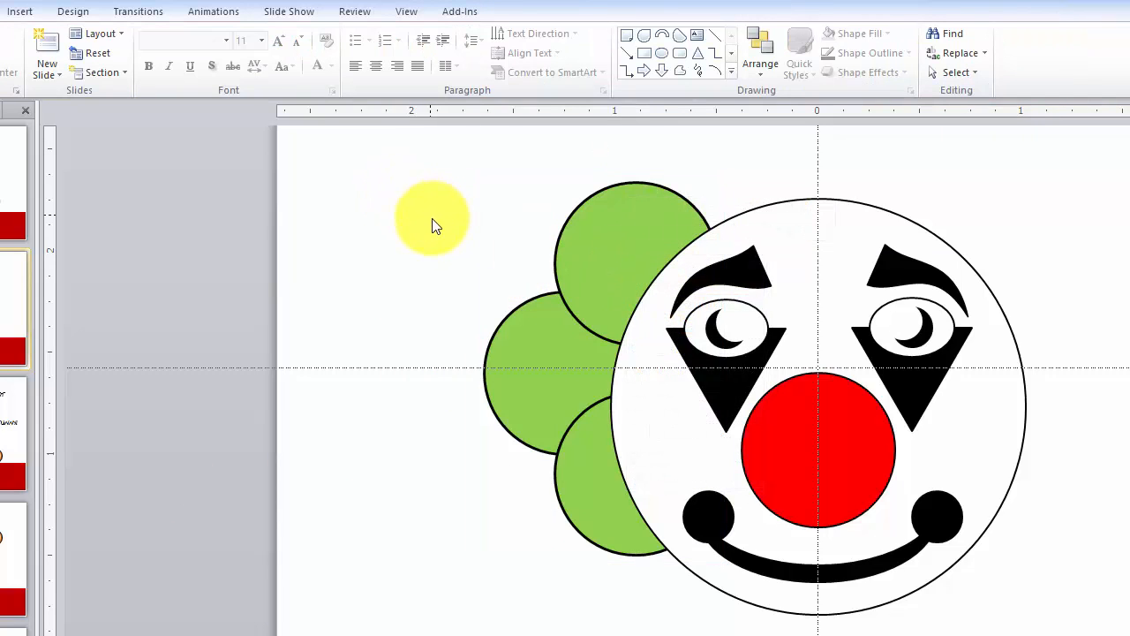
key("ctrl+v")
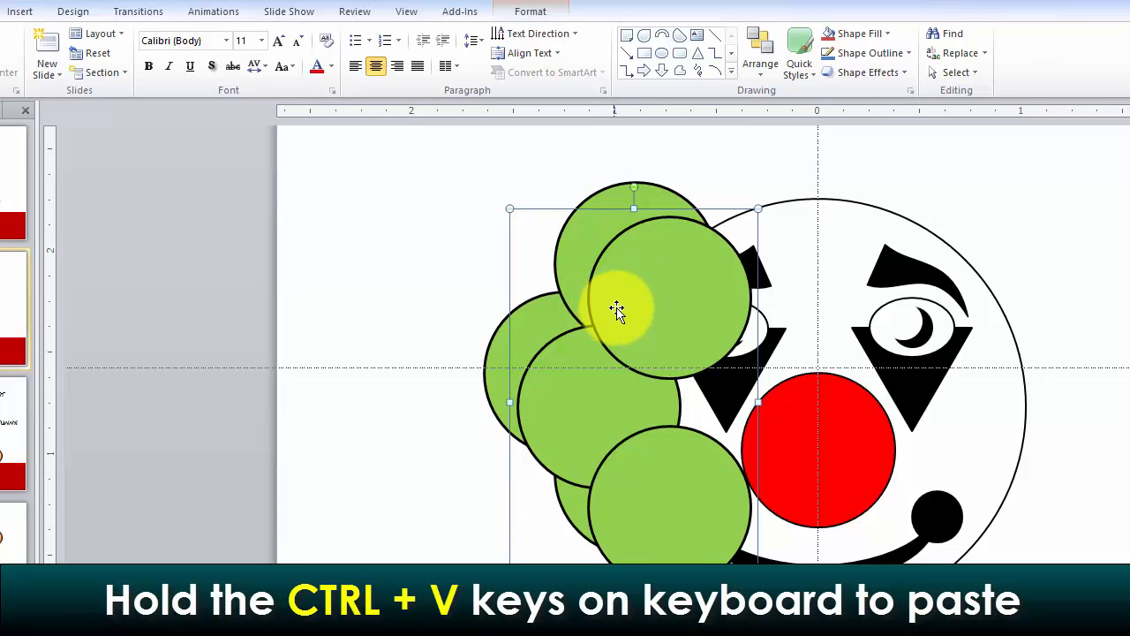
left_click_drag(618, 309, 595, 270)
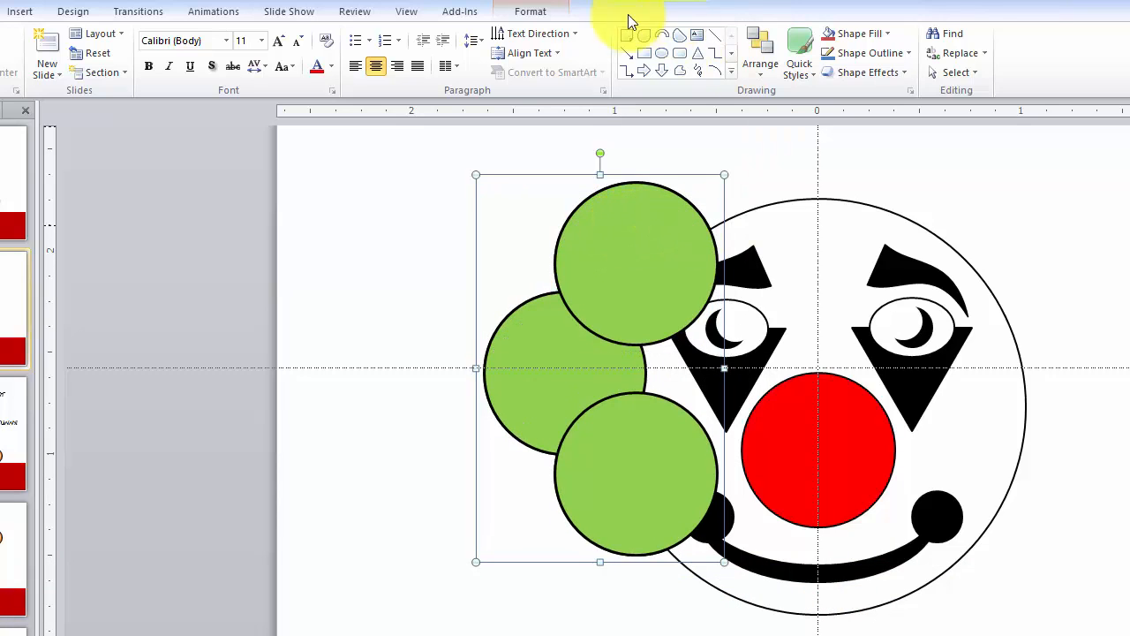
- Flip the copied green circle group horizontally
left_click(534, 12)
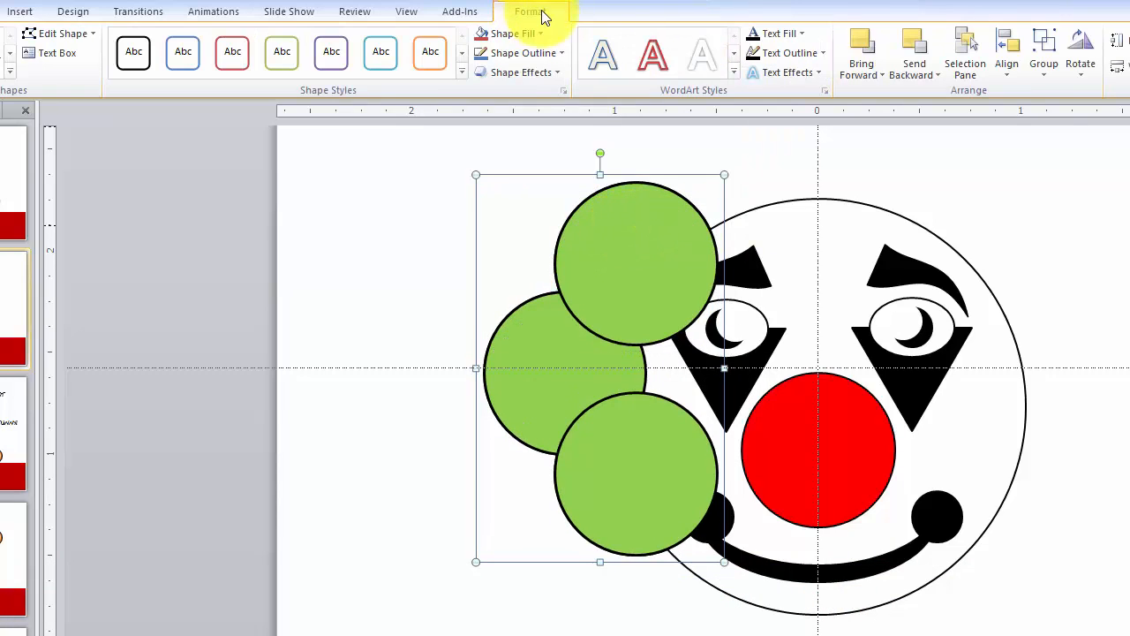
left_click(1080, 55)
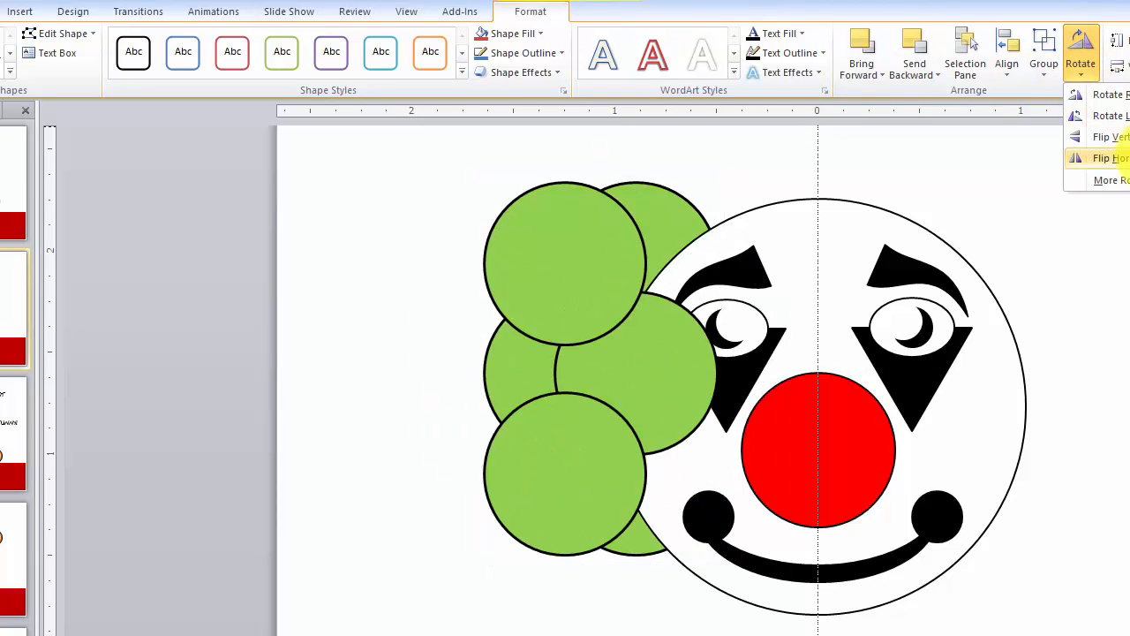
left_click(1113, 157)
- Move the flipped green group straight across to the right side of the face, mirroring the left tuft
key("Right")
key("Right")
key("Right")
key("Right")
key("Right")
key("Right")
key("Right")
key("Right")
key("Right")
key("Right")
key("Right")
key("Right")
key("Right")
key("Right")
key("Right")
key("Right")
key("Right")
key("Right")
key("Right")
key("Right")
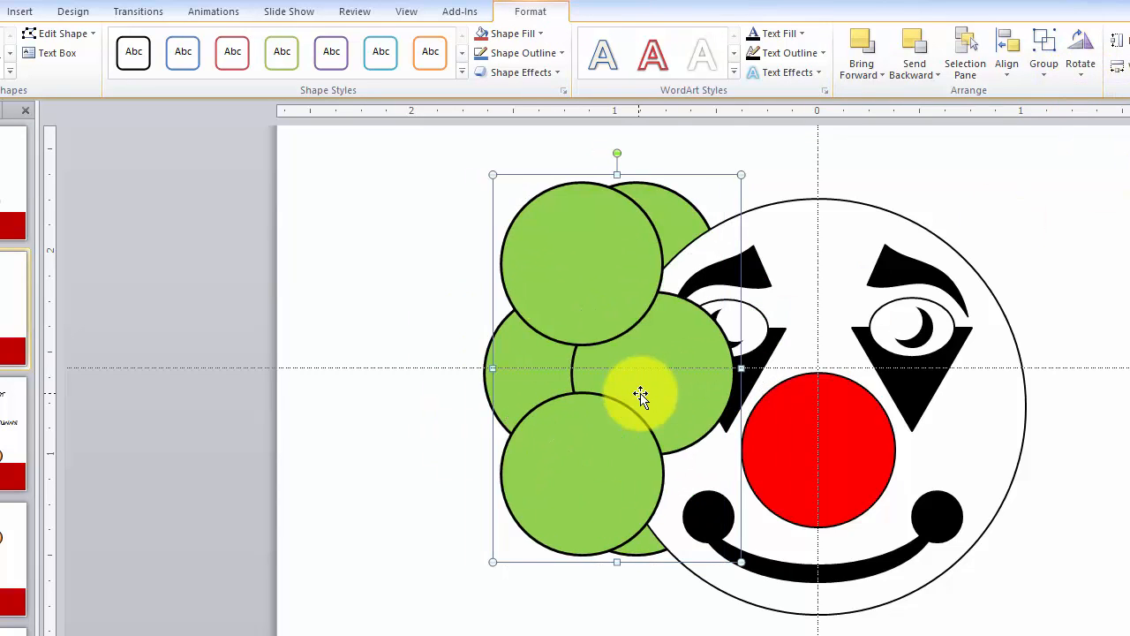
key("Right")
key("Right")
key("Right")
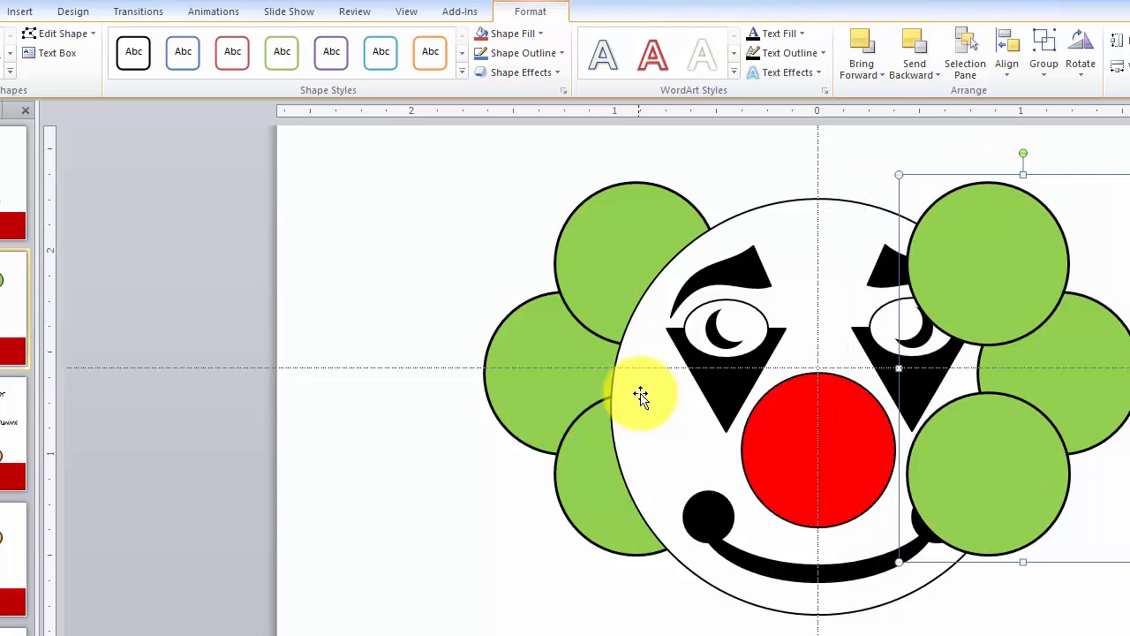
key("Right")
key("Right")
key("Right")
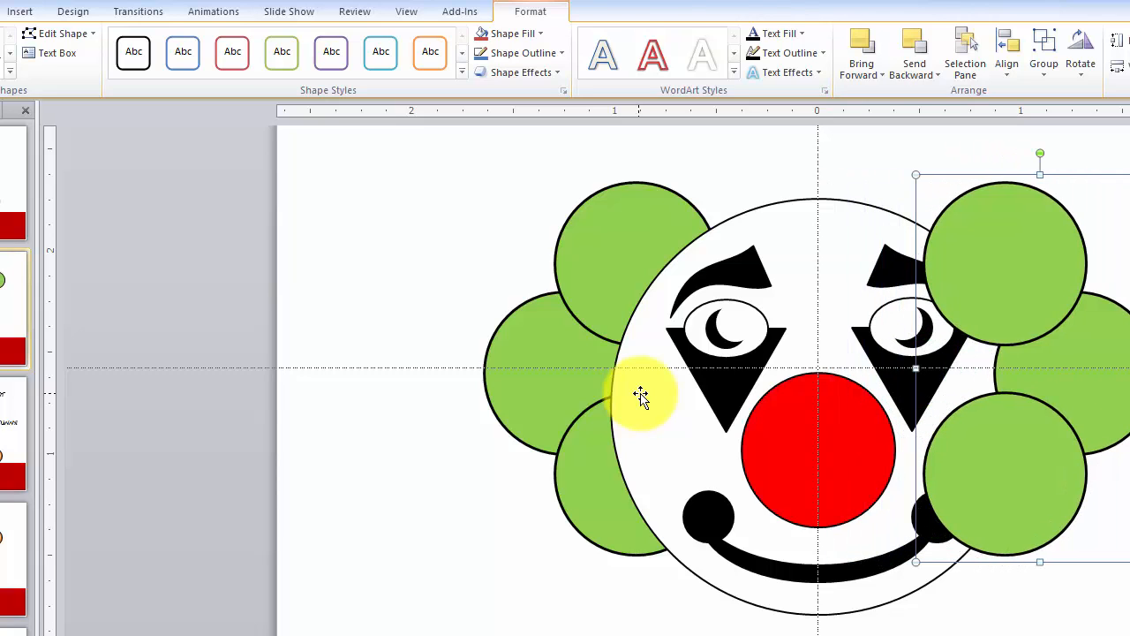
- Send the right green hair group to the back, behind the clown face
right_click(978, 274)
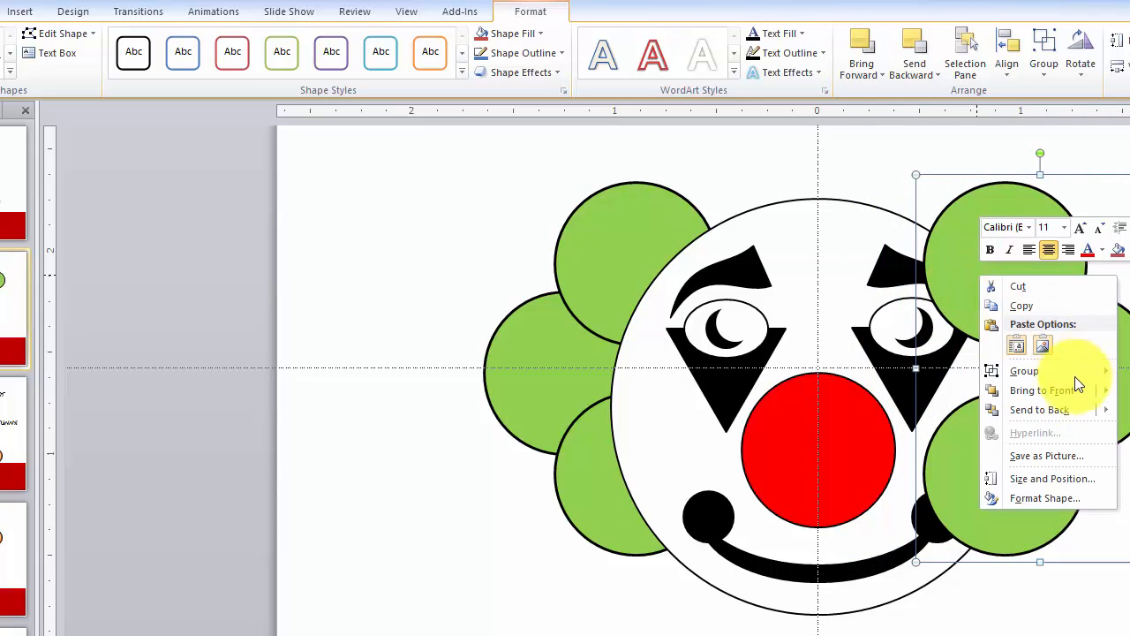
left_click(1063, 409)
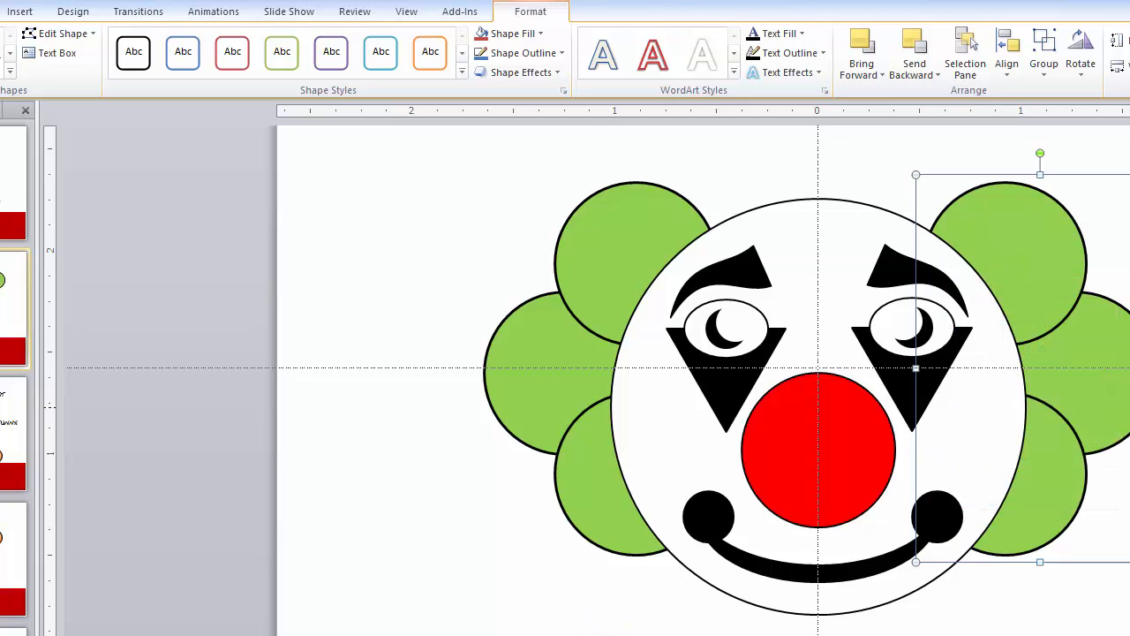
key("Escape")
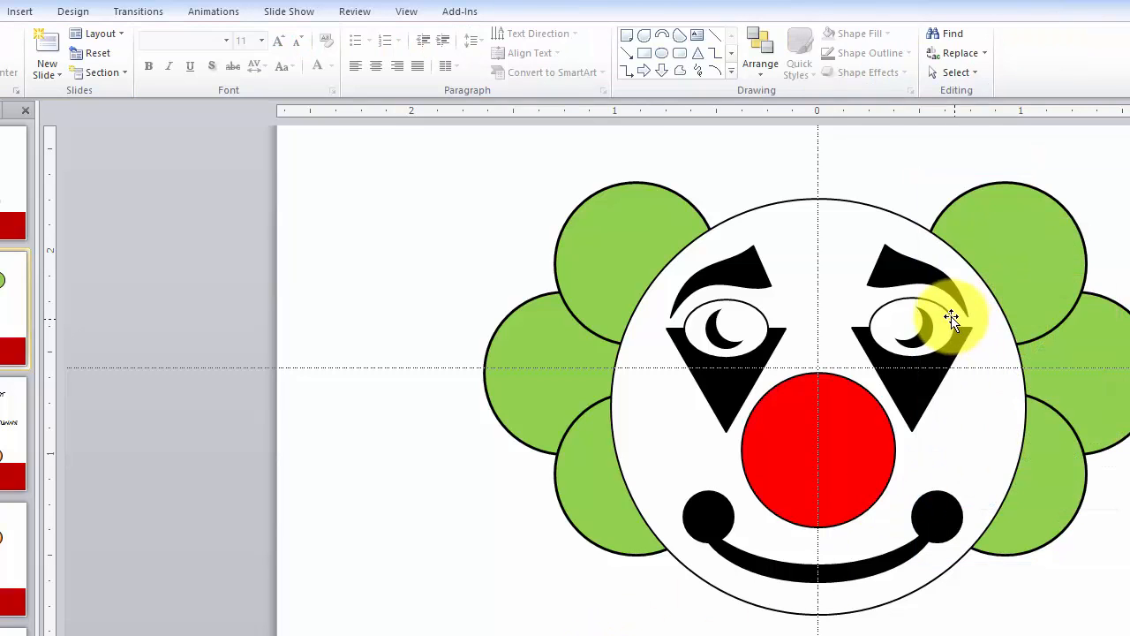
- Move the clown face far to the right, clear of both green hair groups
left_click(852, 229)
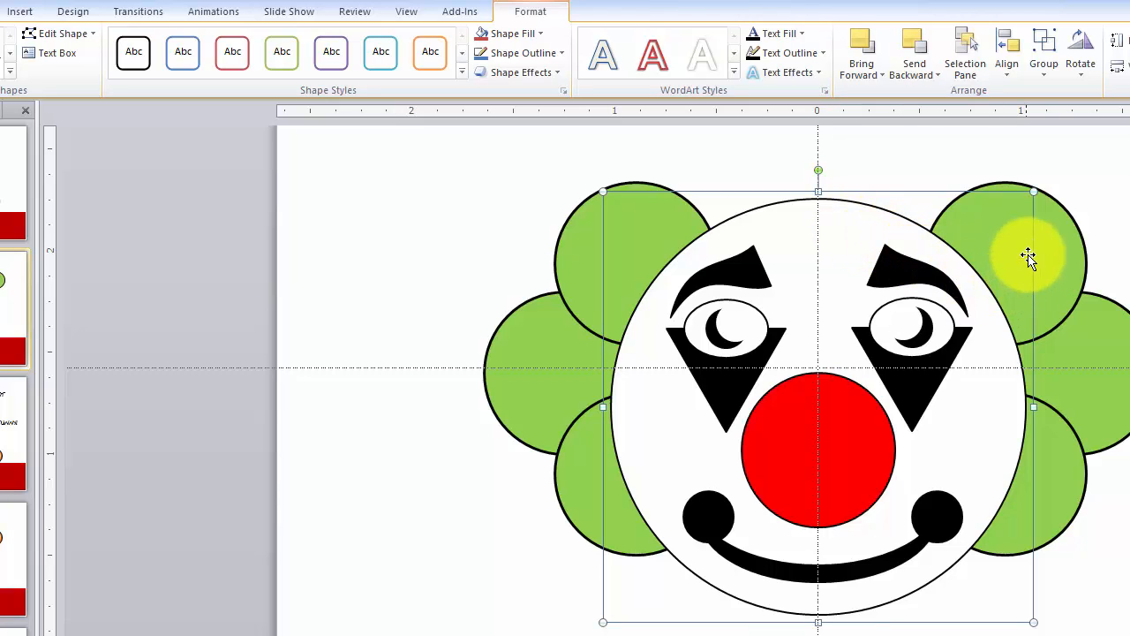
left_click(477, 187)
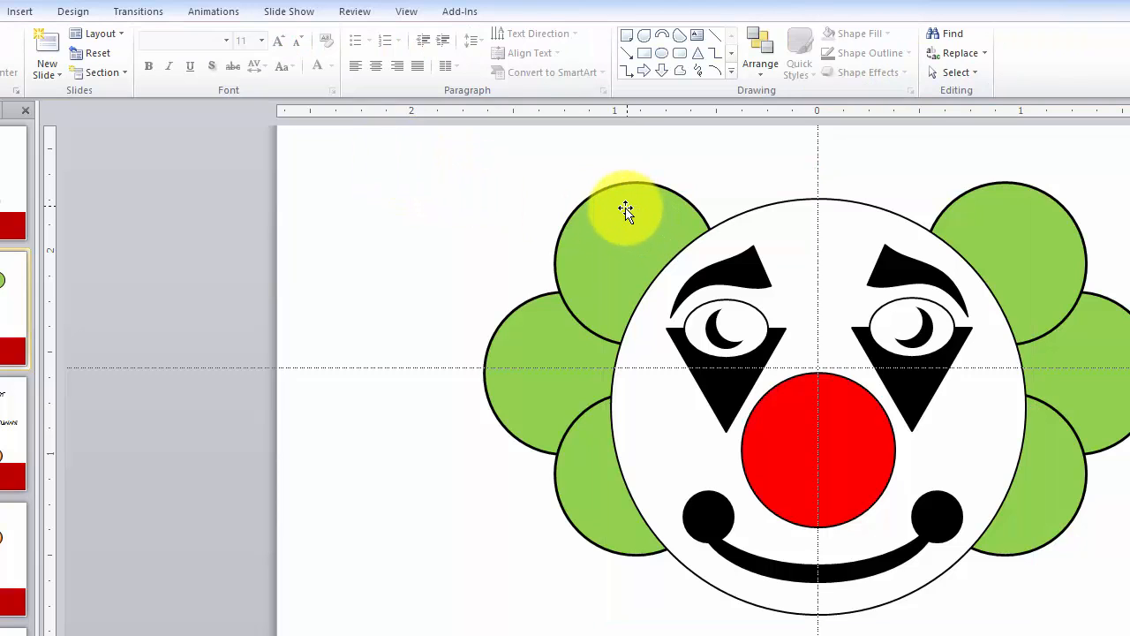
left_click(726, 241)
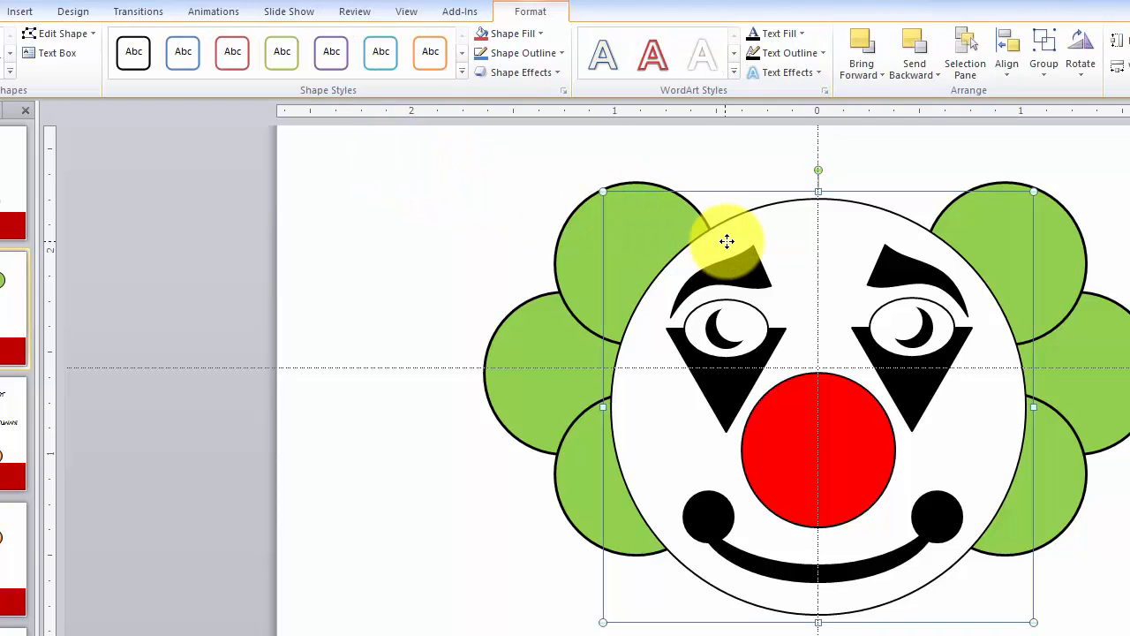
key("Right")
key("Right")
key("Right")
key("Right")
key("Right")
key("Right")
key("Right")
key("Right")
key("Right")
key("Right")
key("Right")
key("Right")
key("Right")
key("Right")
key("Right")
key("Right")
key("Right")
key("Right")
key("Right")
key("Right")
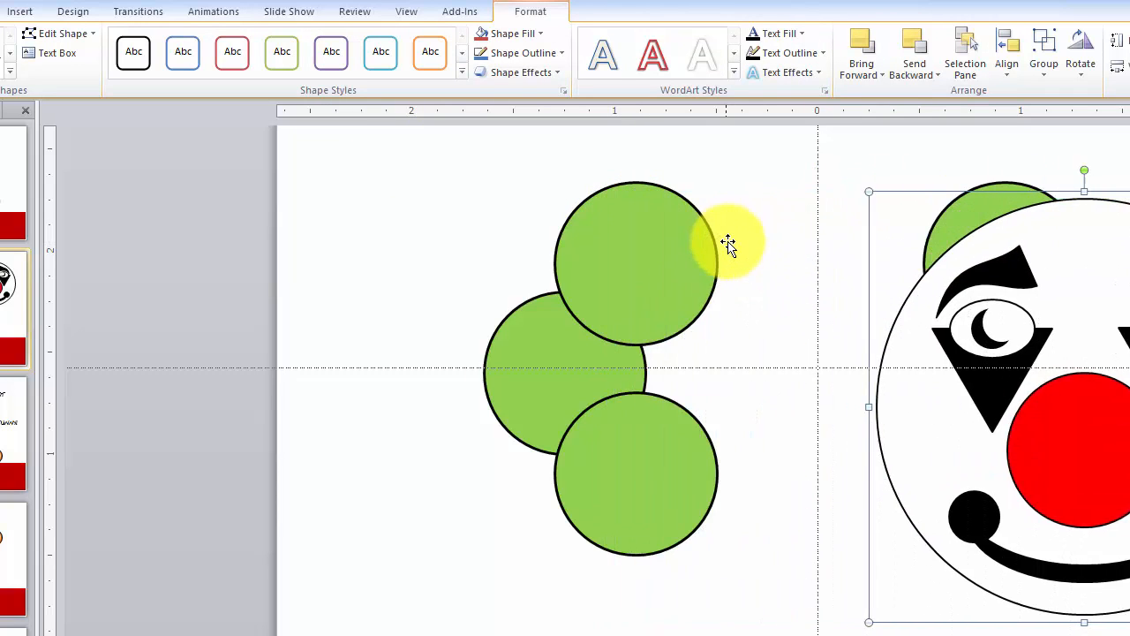
key("Right")
key("Right")
key("Right")
key("Right")
key("Right")
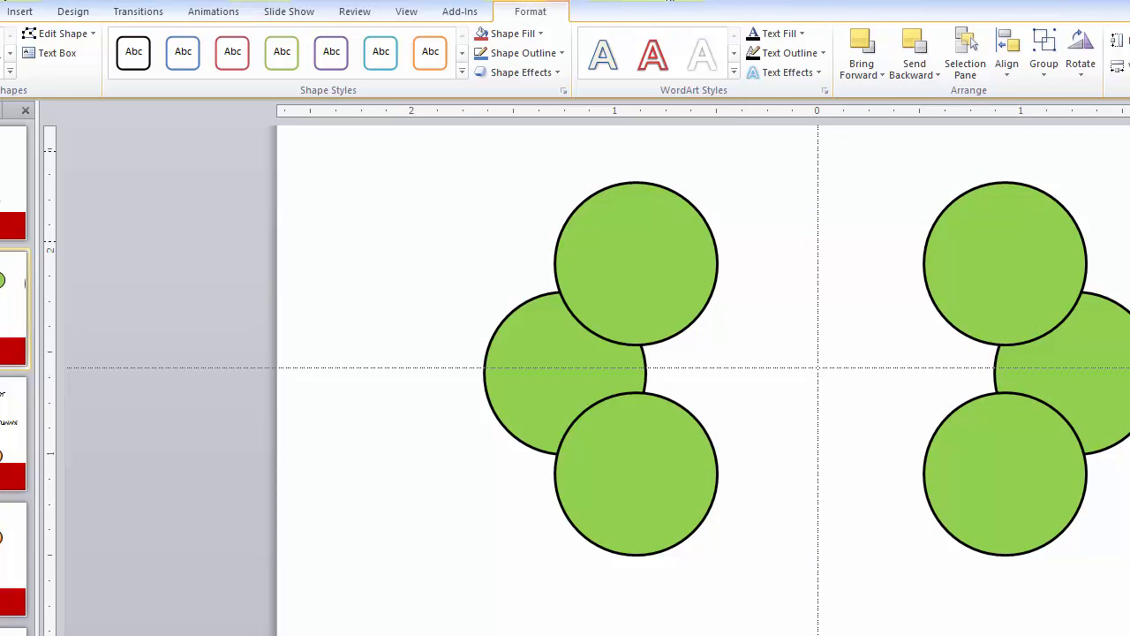
- Group the left and right green hair tufts into a single object
left_click(648, 252)
left_click(1030, 269, "shift")
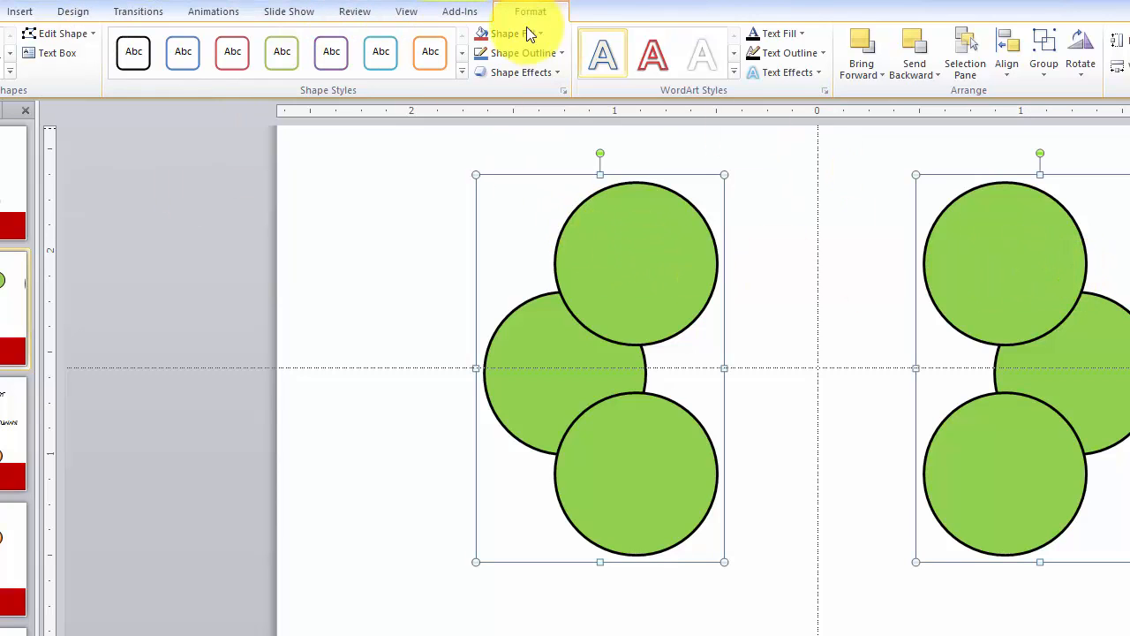
left_click(1043, 82)
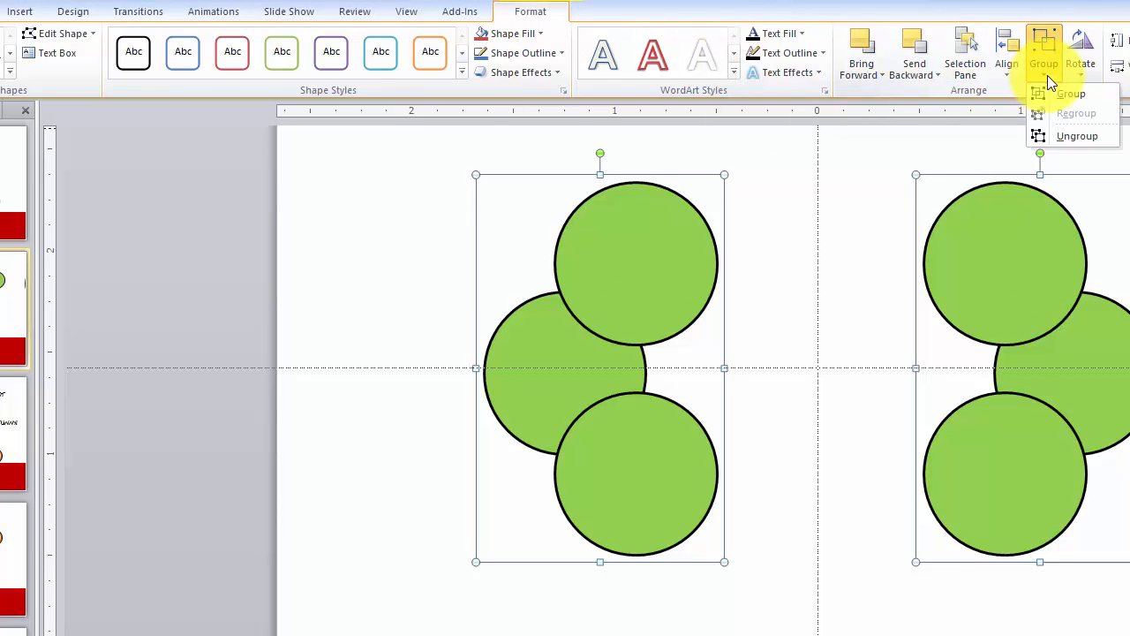
left_click(1067, 91)
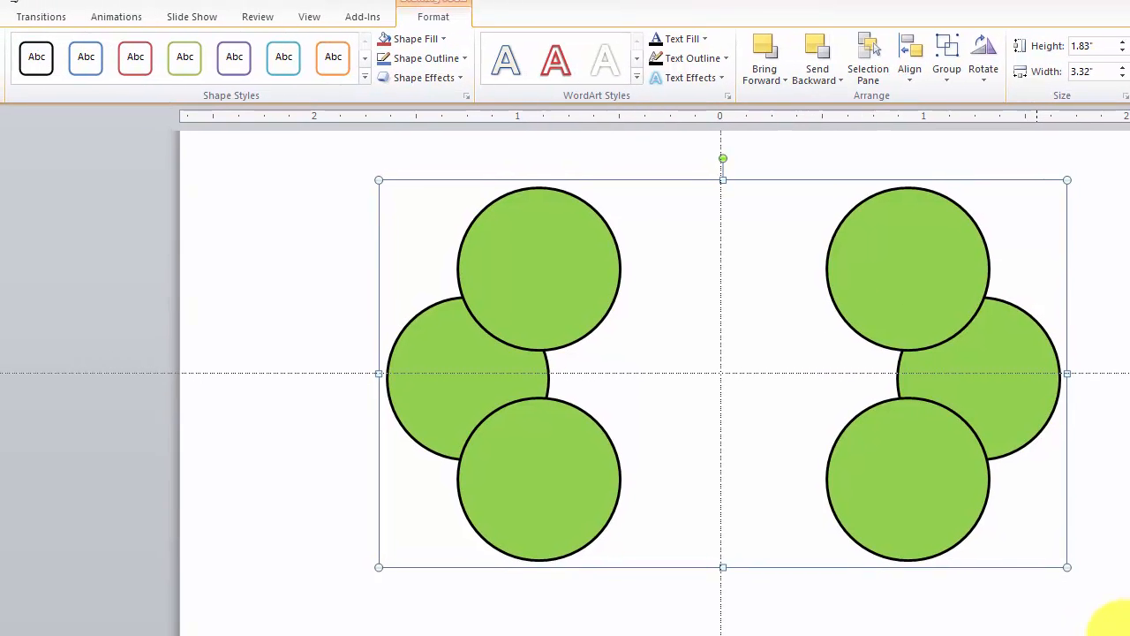
- Copy the combined green hair group and paste a duplicate onto the slide
right_click(545, 281)
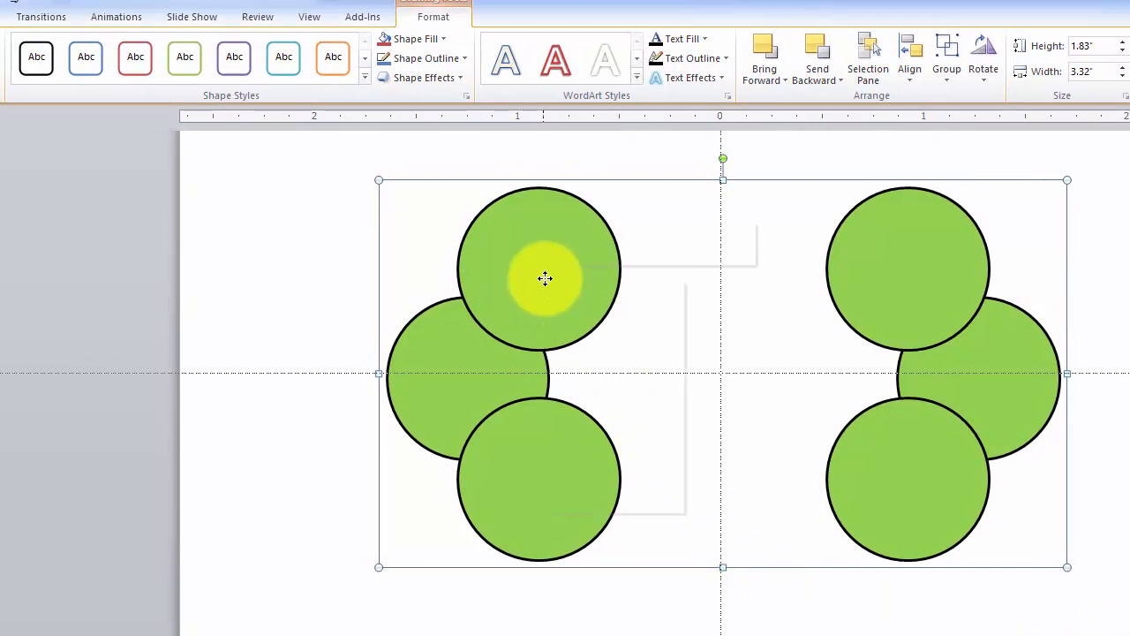
left_click(616, 312)
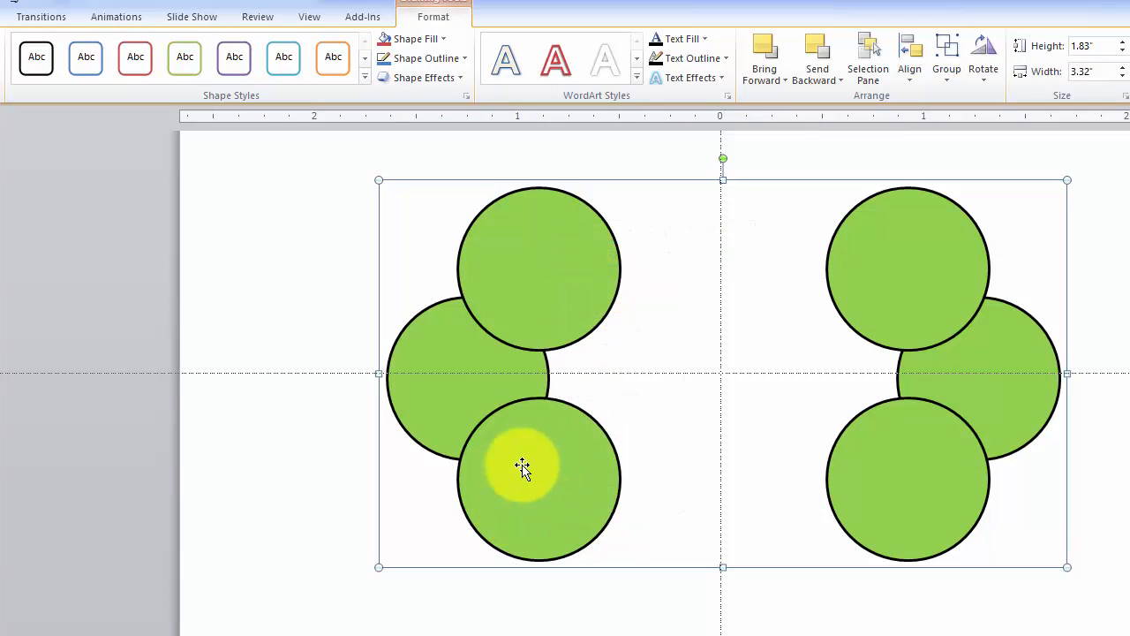
left_click(296, 295)
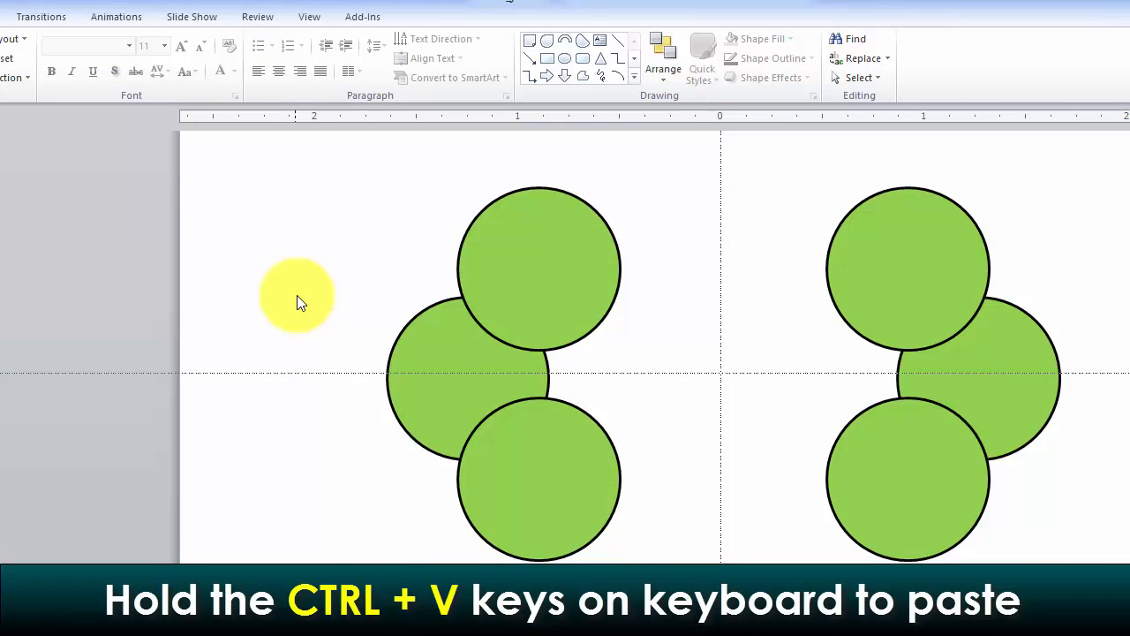
key("ctrl+v")
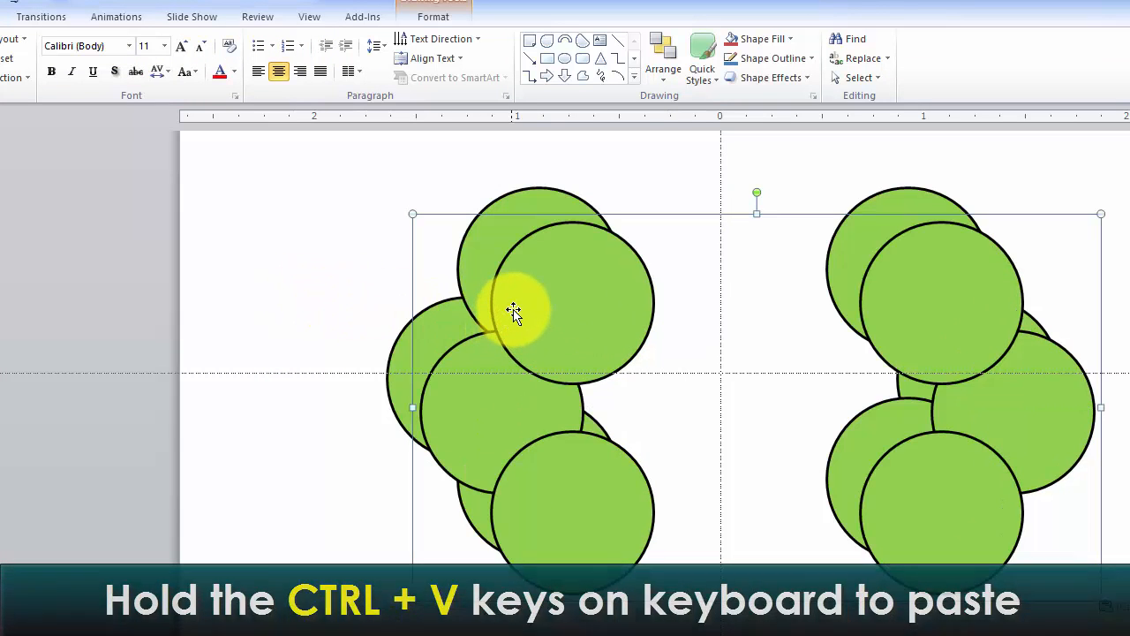
- Nudge the pasted hair group up and to the left so it lies exactly over the original
key("Up")
key("Up")
key("Up")
key("Up")
key("Left")
key("Left")
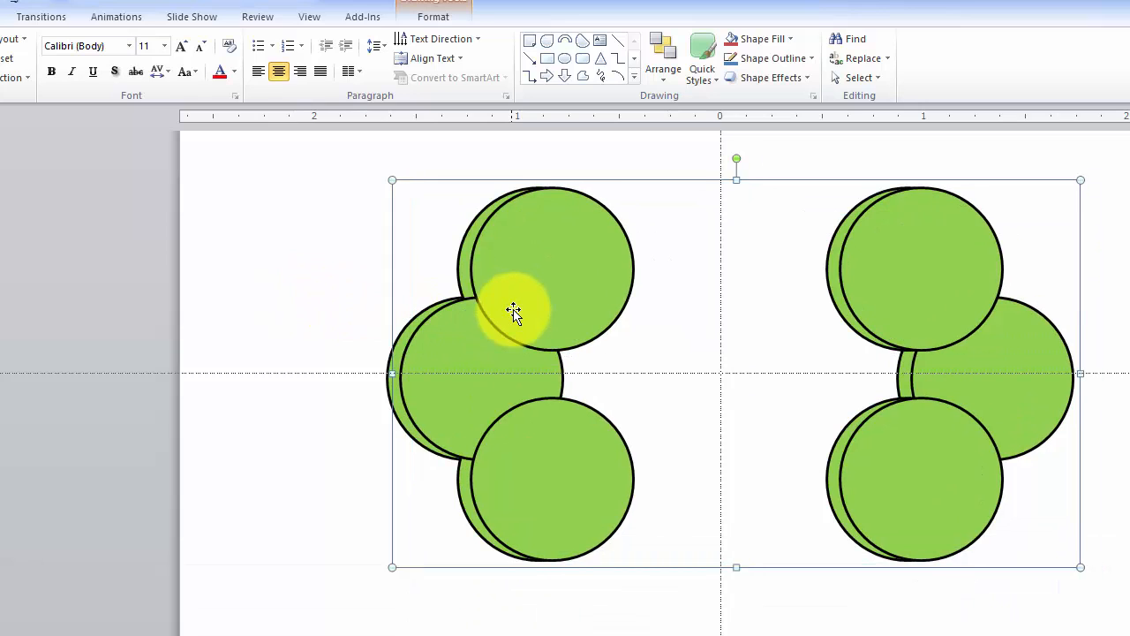
key("Left")
key("ctrl+Right")
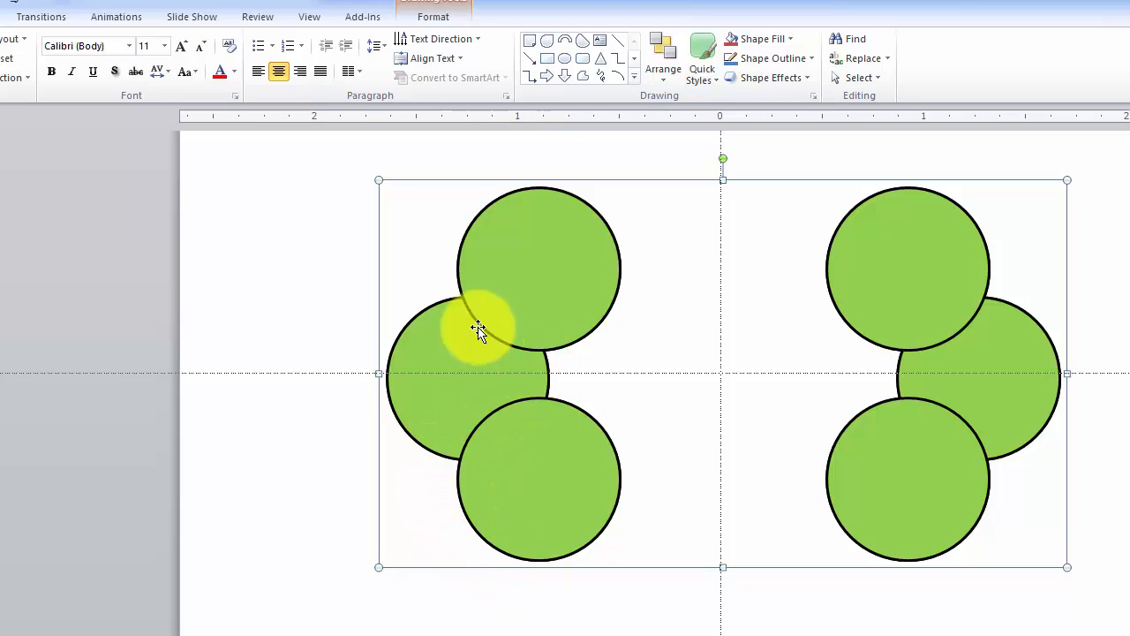
- Move the front copy of the hair group straight down until it is completely clear of the other copy
left_click(556, 247)
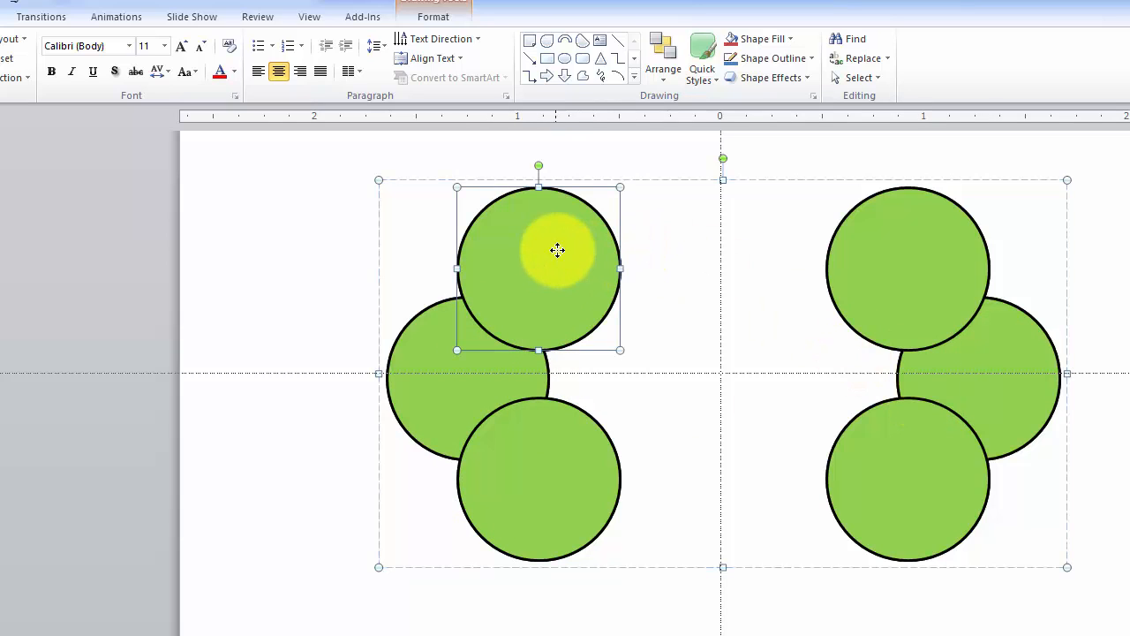
left_click(234, 234)
left_click(520, 260)
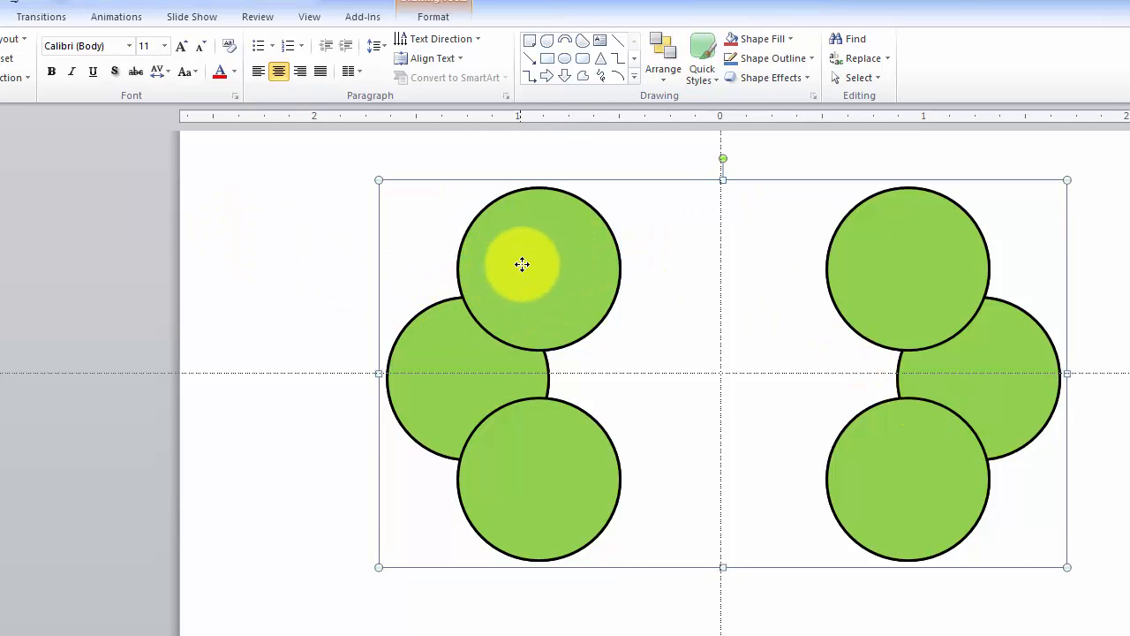
key("Down")
key("Down")
key("Down")
key("Down")
key("Down")
key("Down")
key("Down")
key("Down")
key("Down")
key("Down")
key("Down")
key("Down")
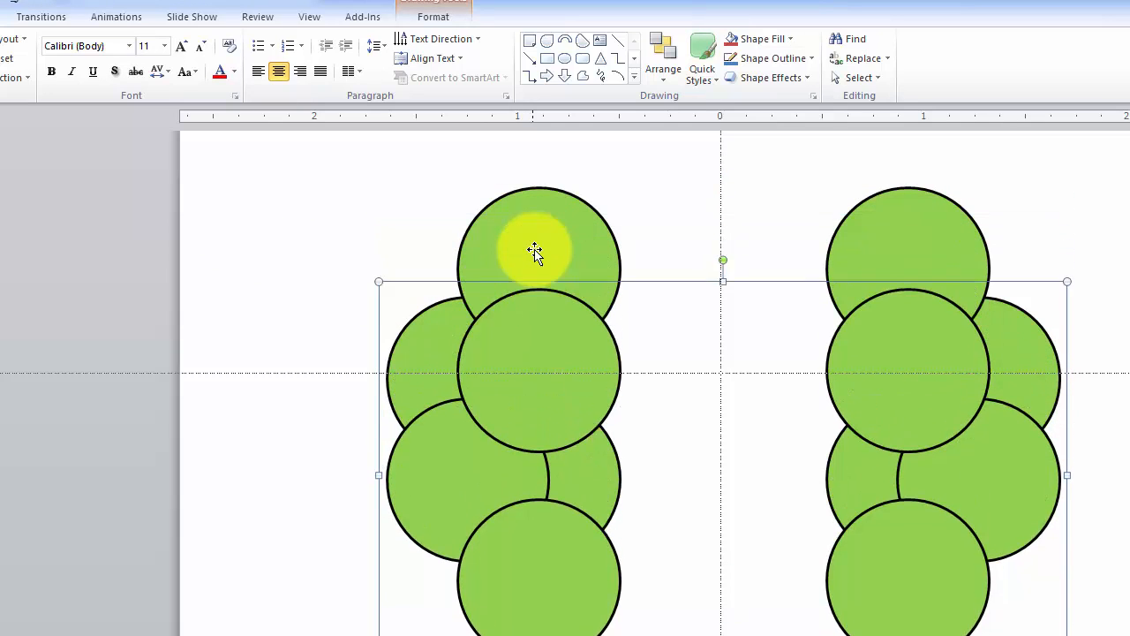
key("Down")
key("Down")
key("Down")
key("Down")
key("Down")
key("Down")
key("Down")
key("Down")
key("Down")
key("Down")
key("Down")
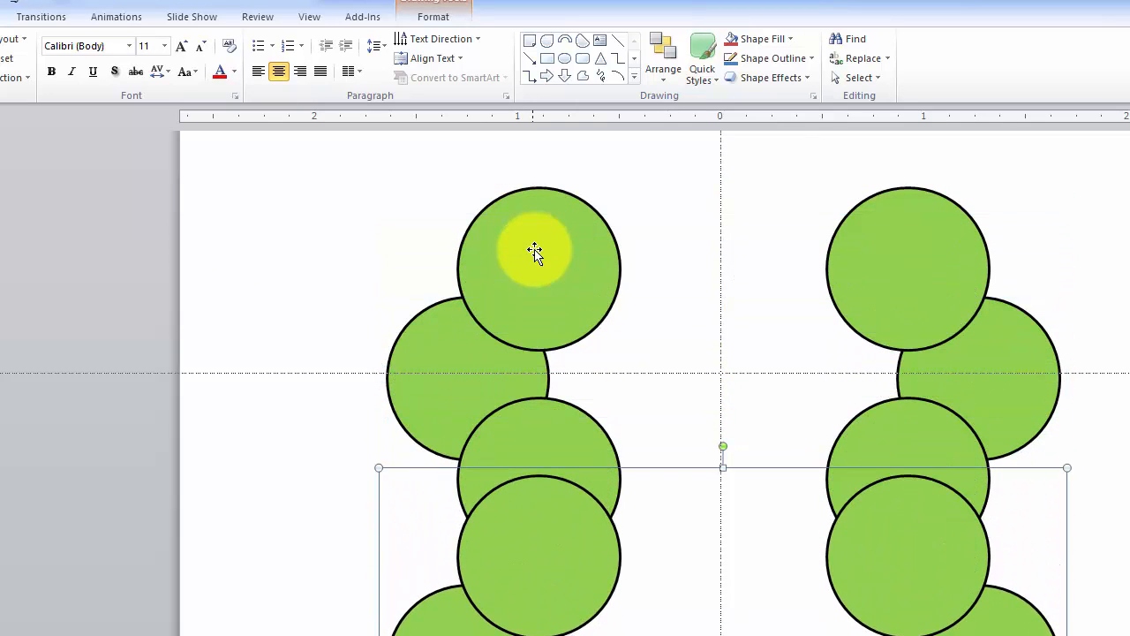
key("Down")
key("Down")
key("Down")
key("Down")
key("Down")
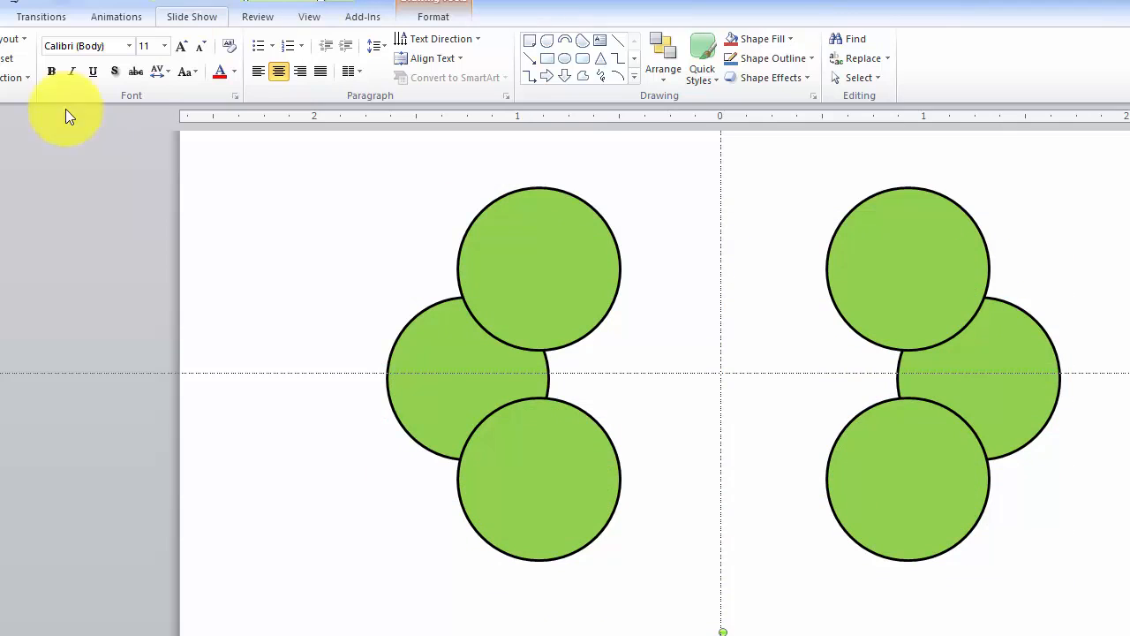
- Remove the outline from all six circles of the upper hair group by setting their line color to No line
left_click(515, 244)
left_click(515, 244)
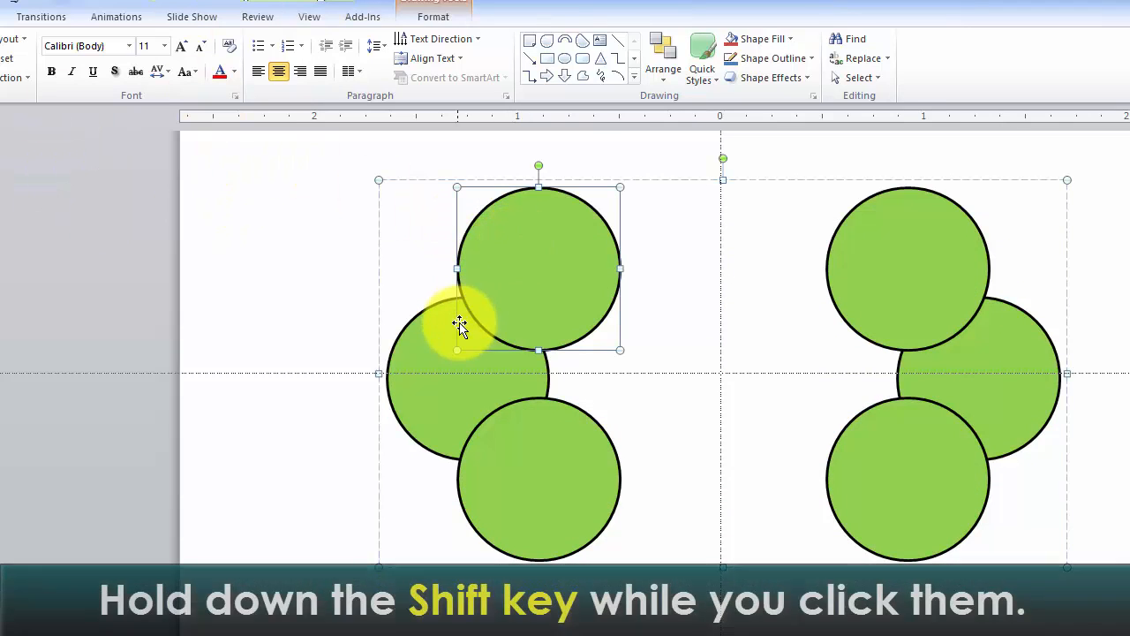
left_click(435, 334, "shift")
left_click(500, 477, "shift")
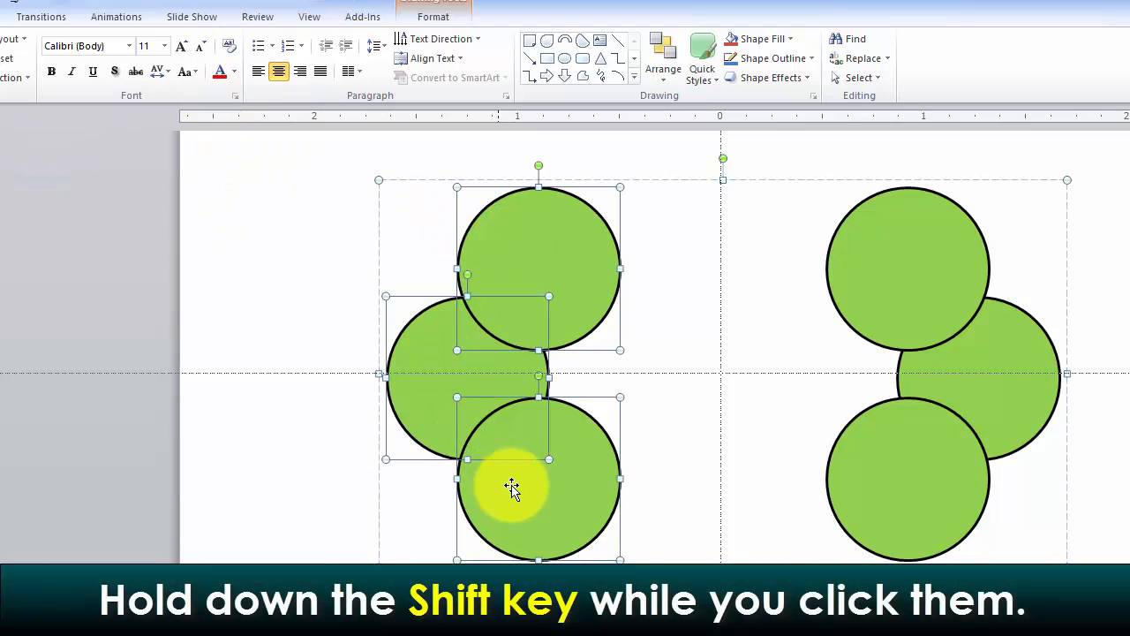
left_click(867, 491, "shift")
left_click(1003, 348, "shift")
left_click(921, 245, "shift")
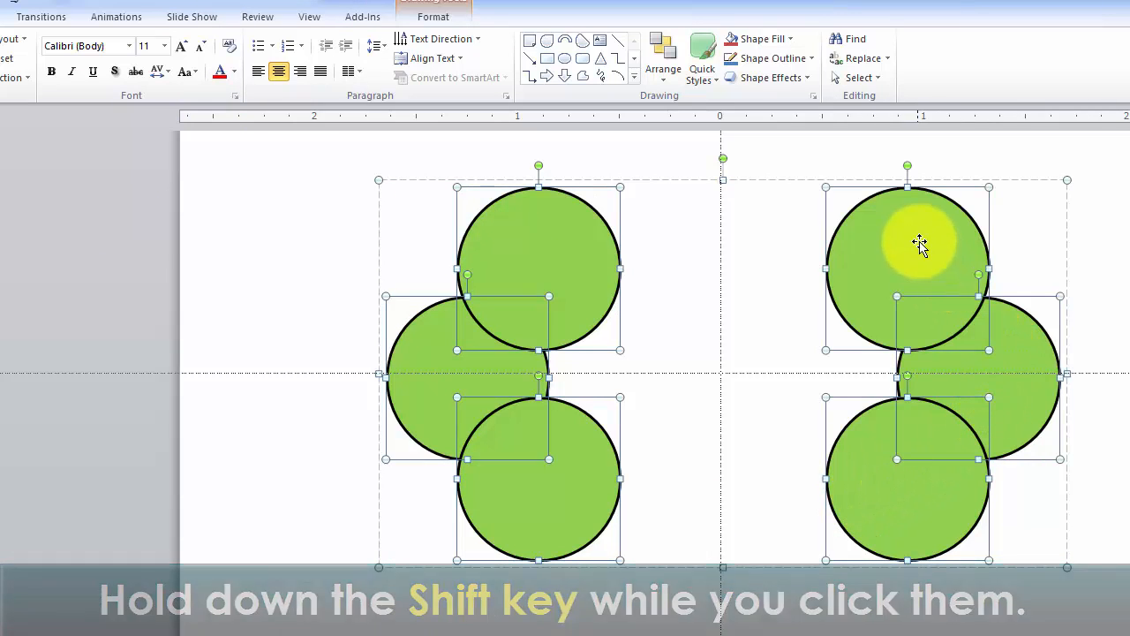
right_click(921, 245)
left_click(997, 463)
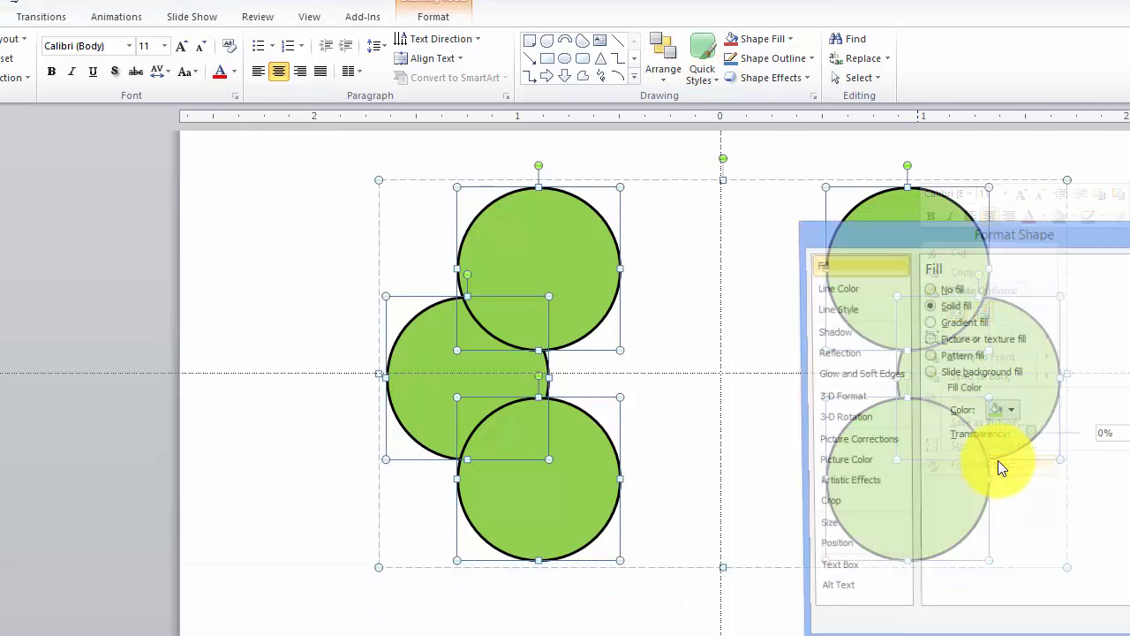
left_click(840, 290)
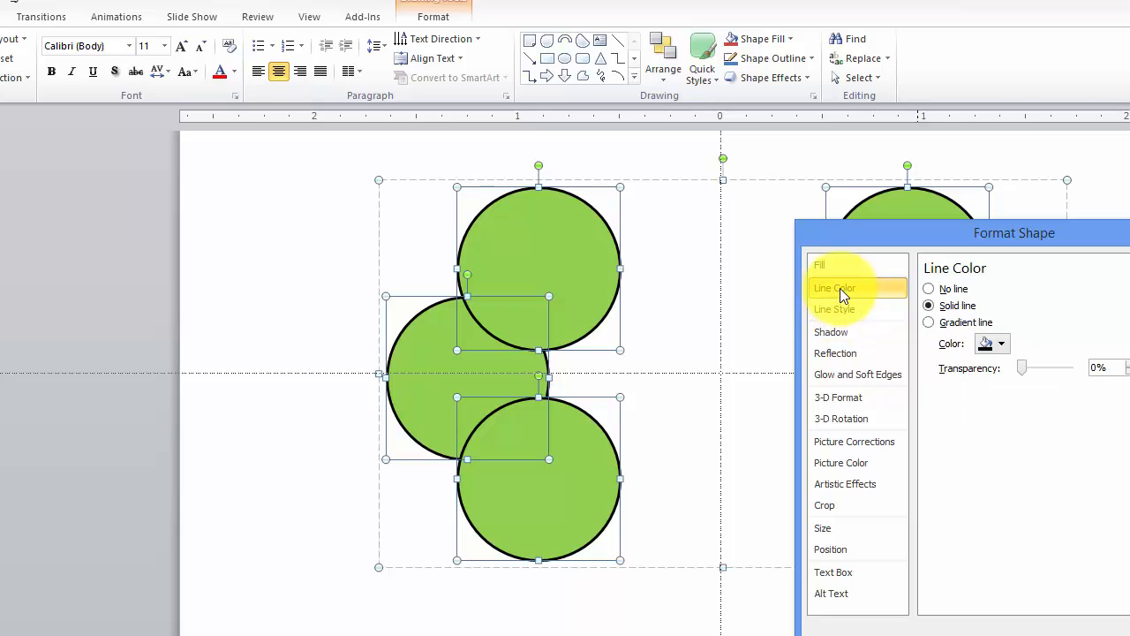
left_click(929, 288)
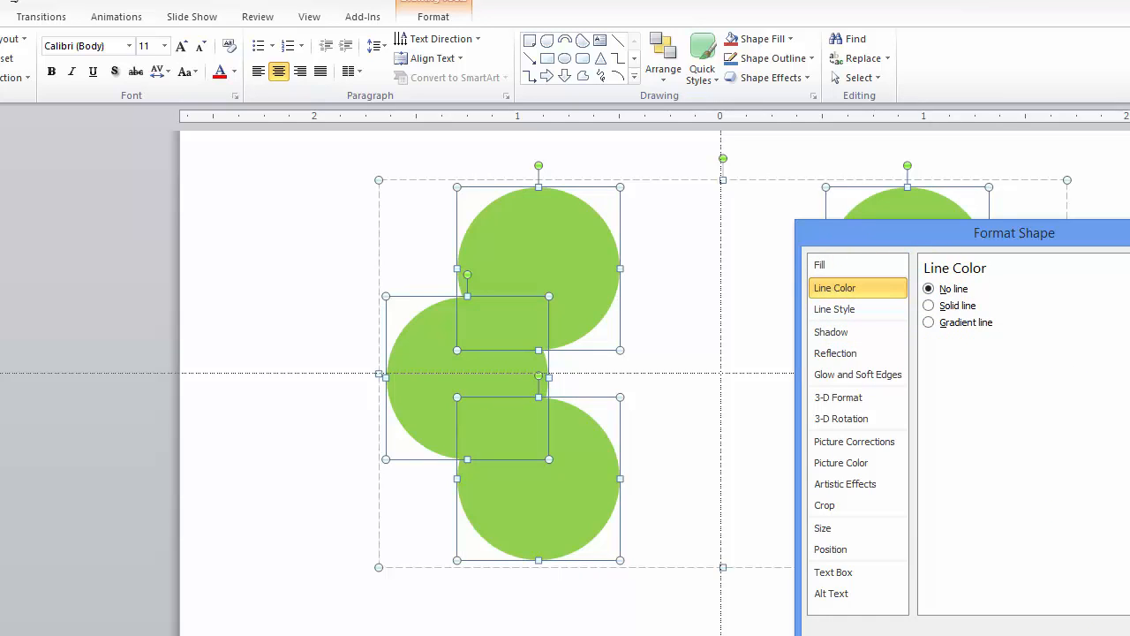
left_click(1129, 635)
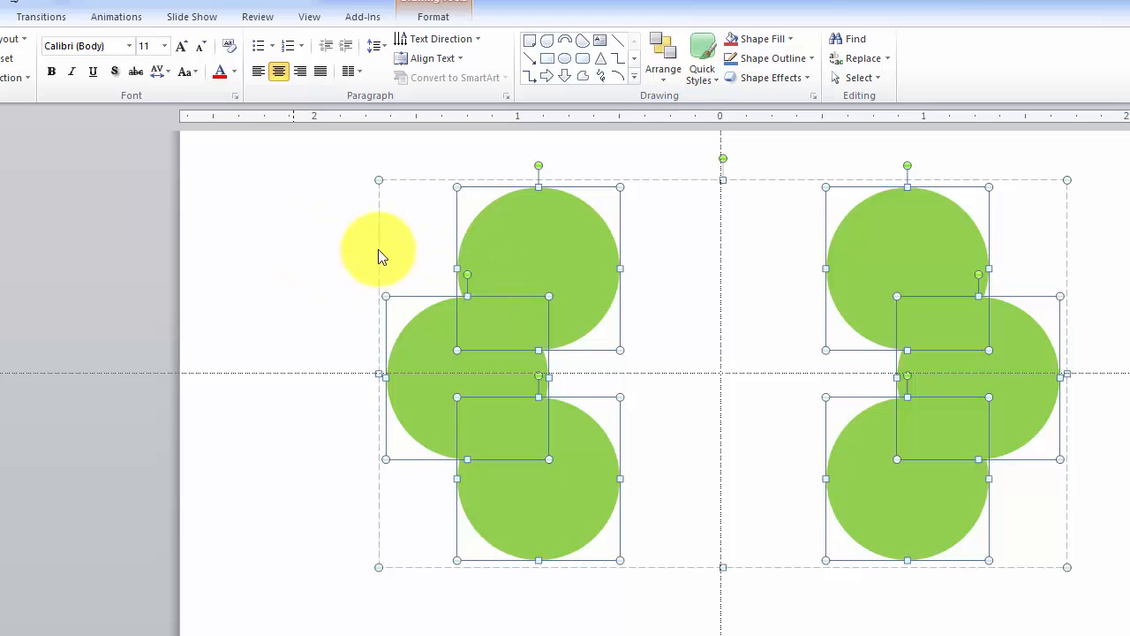
left_click(343, 221)
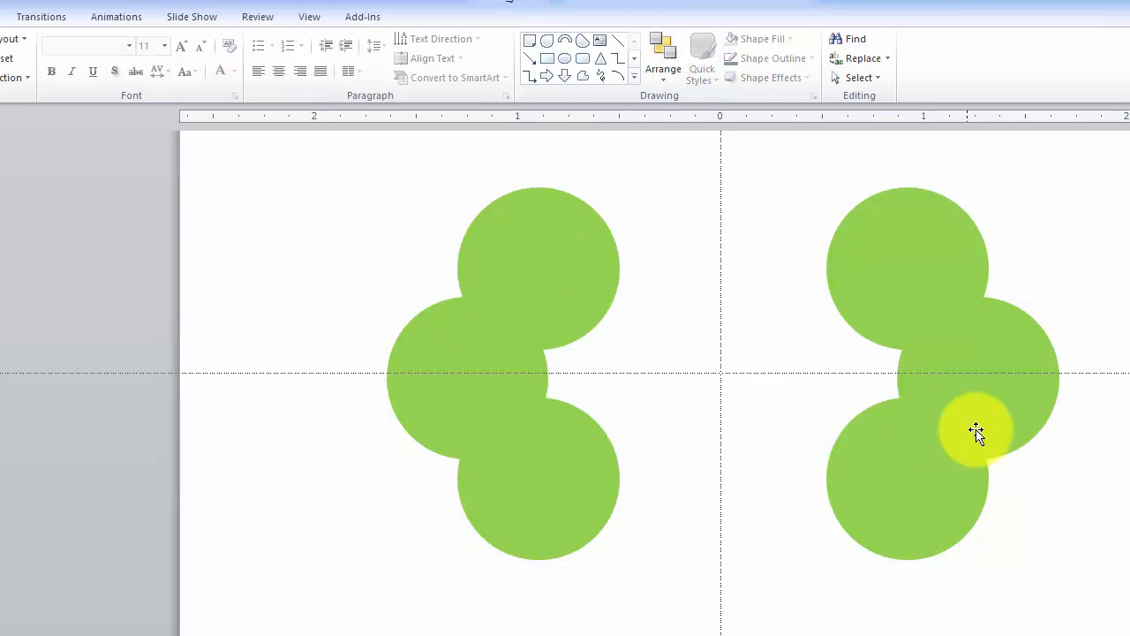
- Move the outlined hair group straight up to match the outline-free copy's position and send it to the back
left_click(563, 634)
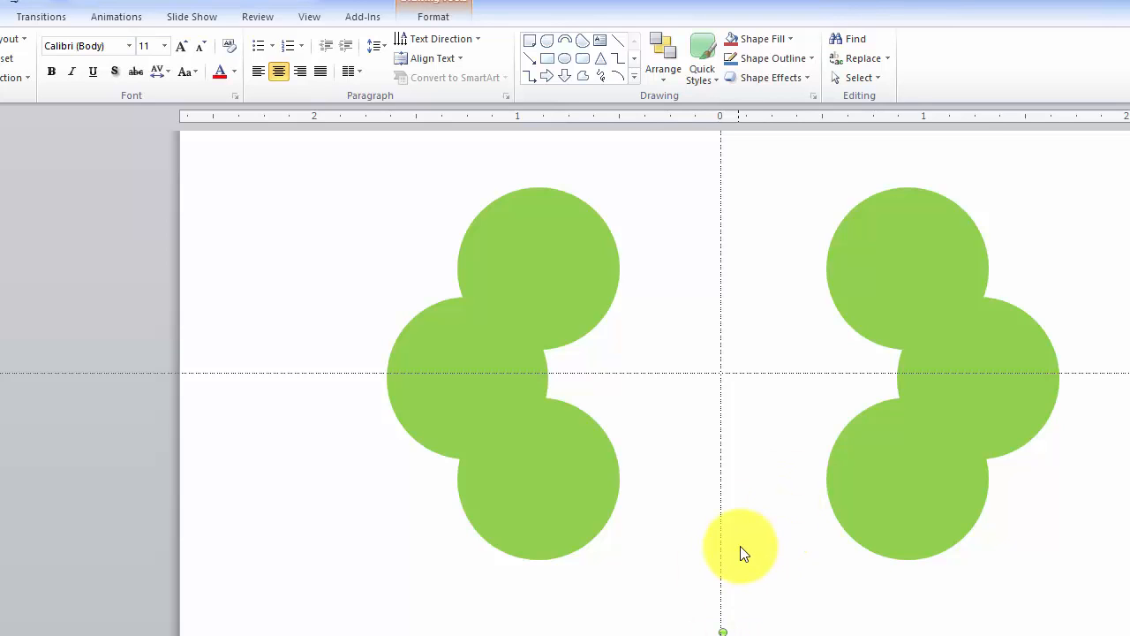
key("Up")
key("Up")
key("Up")
key("Up")
key("Up")
key("Up")
key("Up")
key("Up")
key("Up")
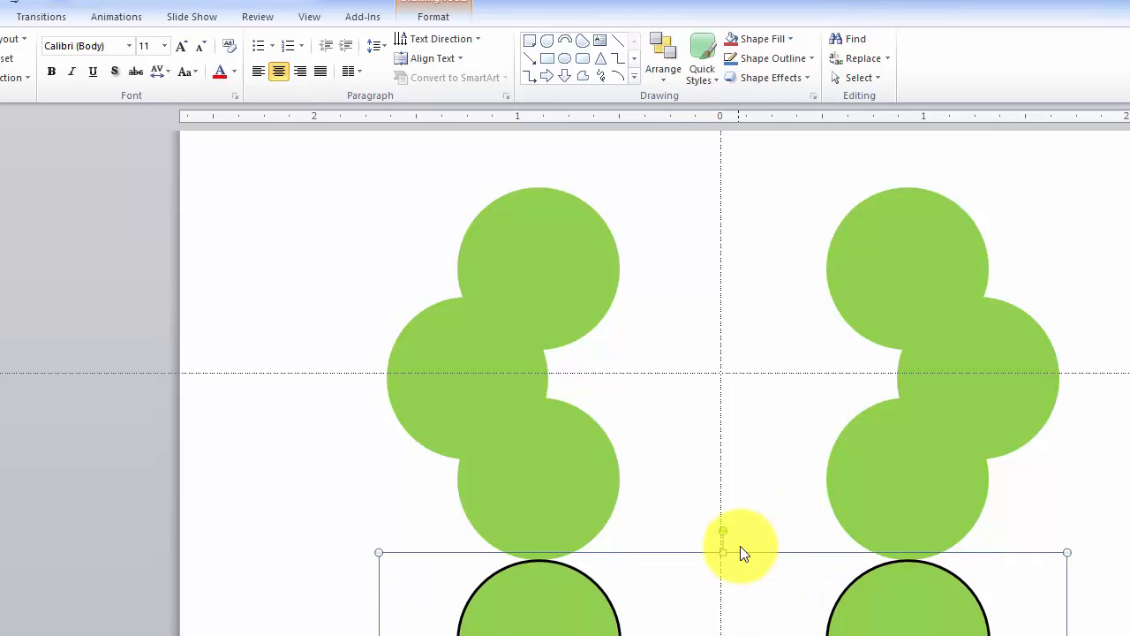
key("Up")
key("Up")
key("Up")
key("Up")
key("Up")
key("Up")
key("Up")
key("Up")
key("Up")
key("Up")
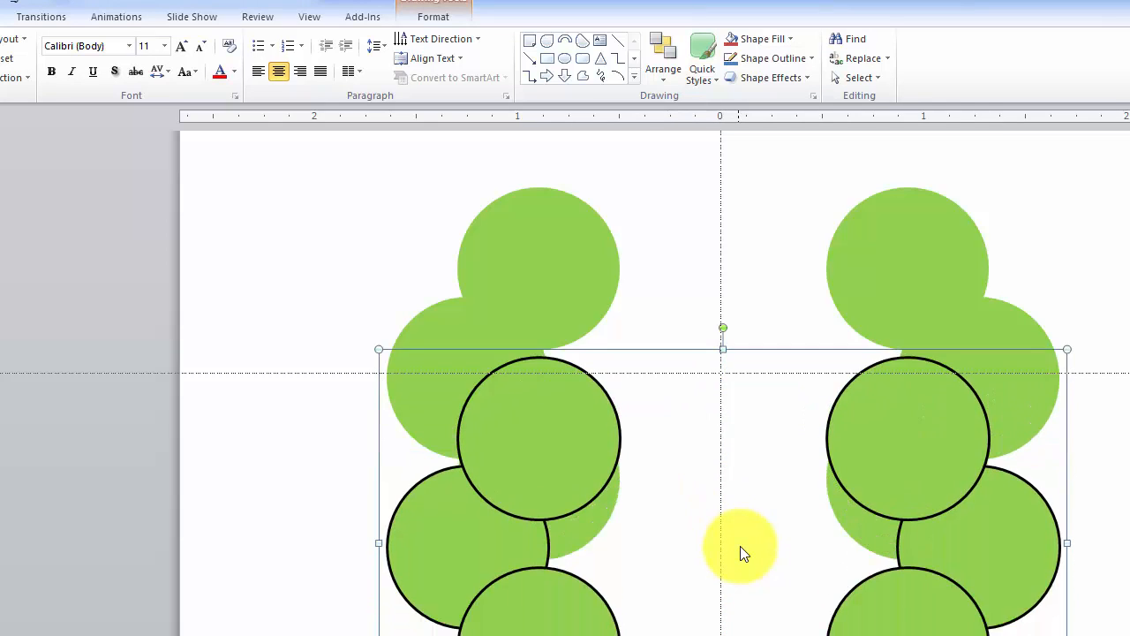
key("Up")
key("Up")
key("Up")
key("Up")
key("Up")
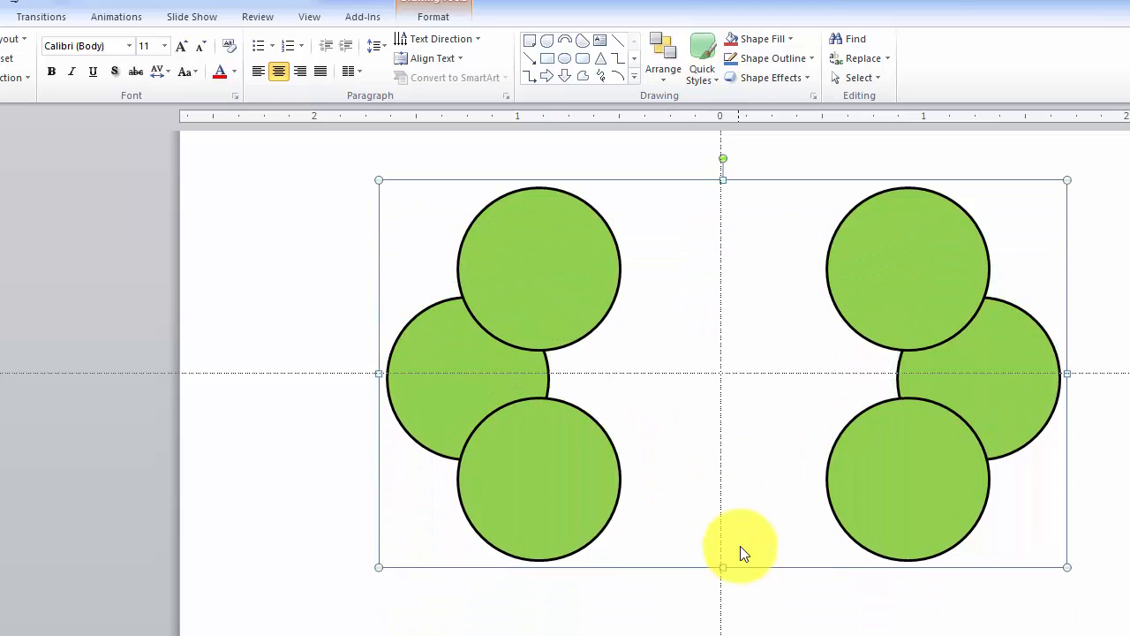
right_click(853, 240)
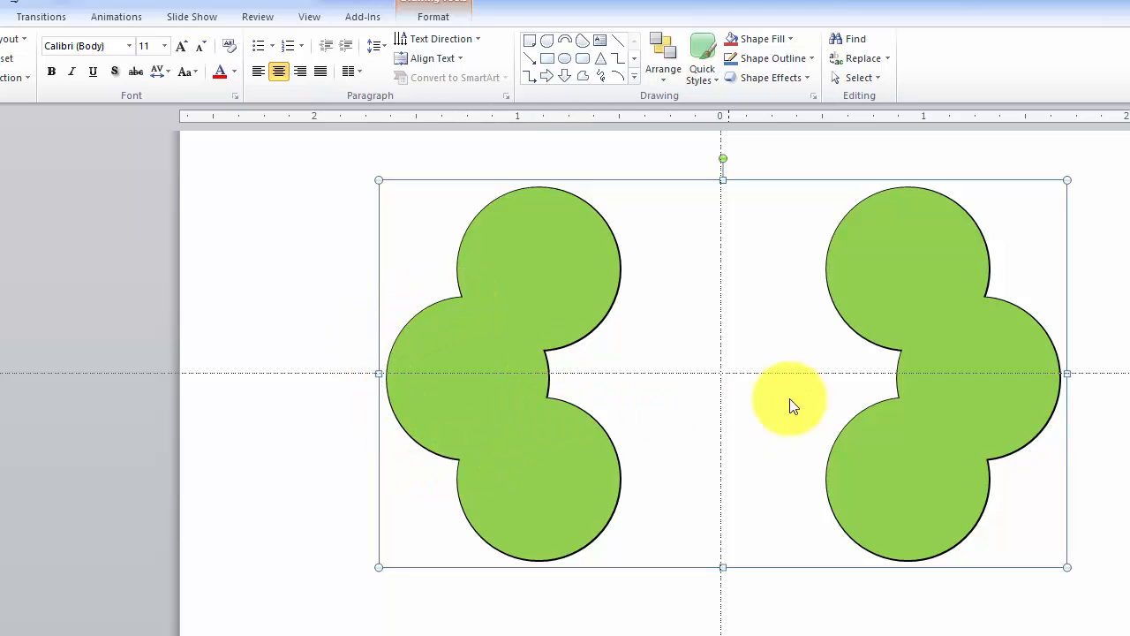
left_click(295, 268)
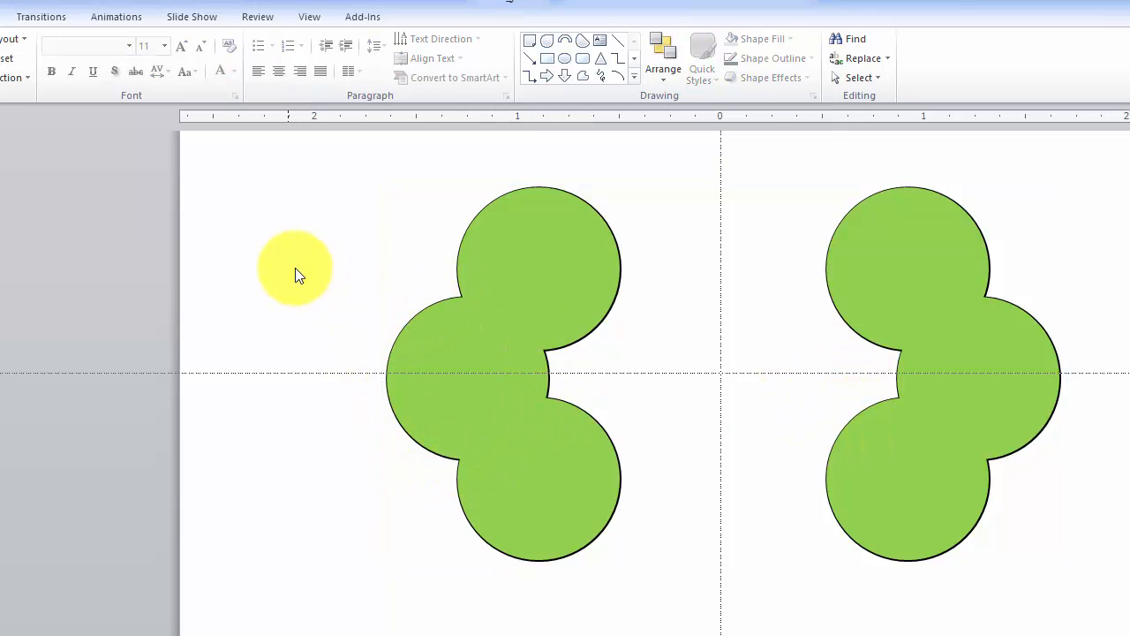
- Try shifting the outline-free hair group slightly down and to the right of the outlined copy
left_click(571, 280)
left_click_drag(571, 280, 586, 296)
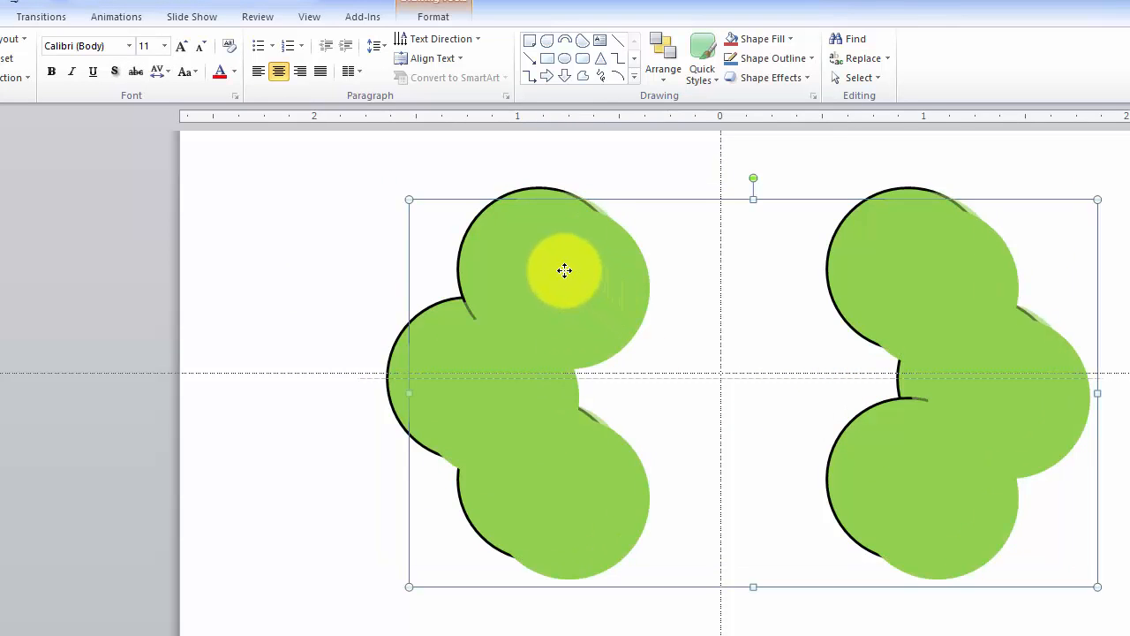
key("ctrl+z")
key("ctrl+z")
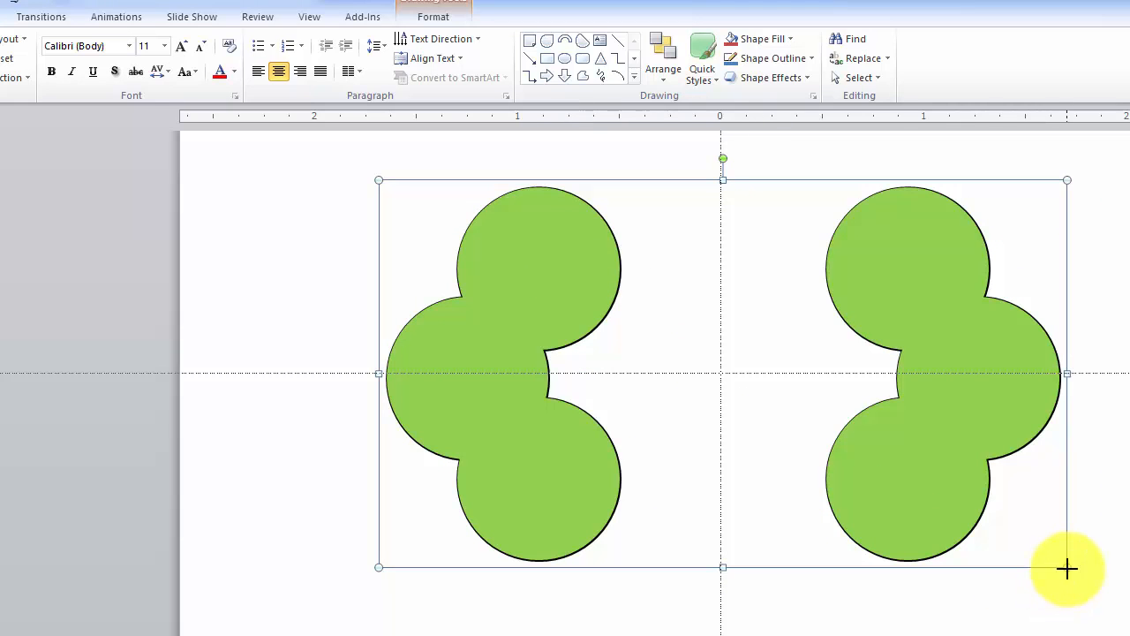
- Shrink the outline-free hair group to about 1.81" high by 3.27" wide and nudge it slightly right
left_click_drag(1066, 568, 1046, 549)
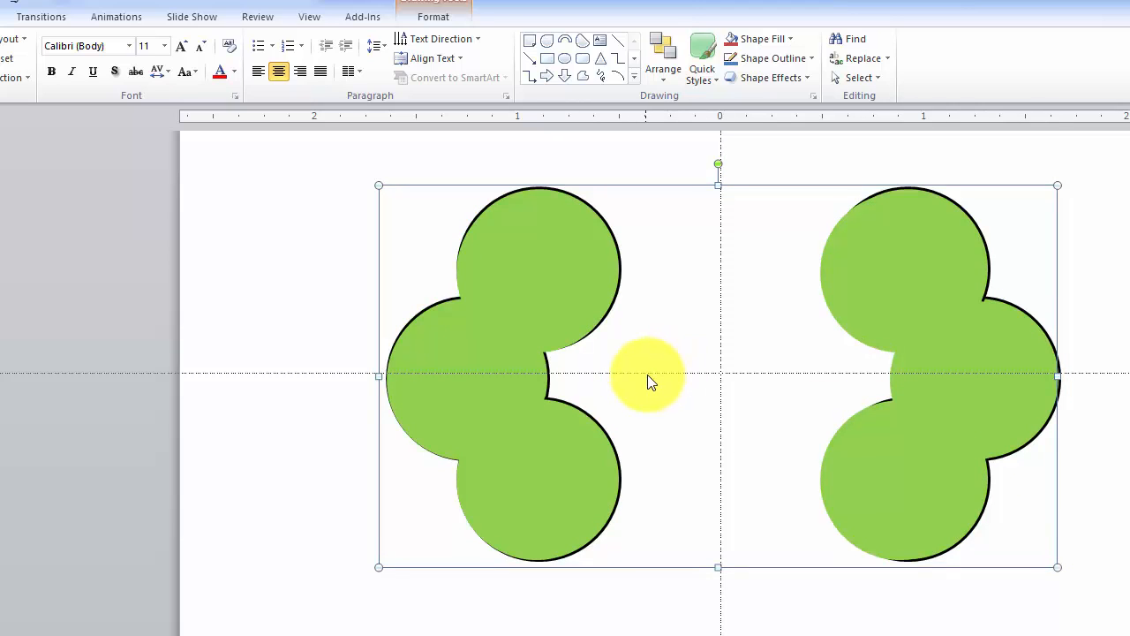
key("Right")
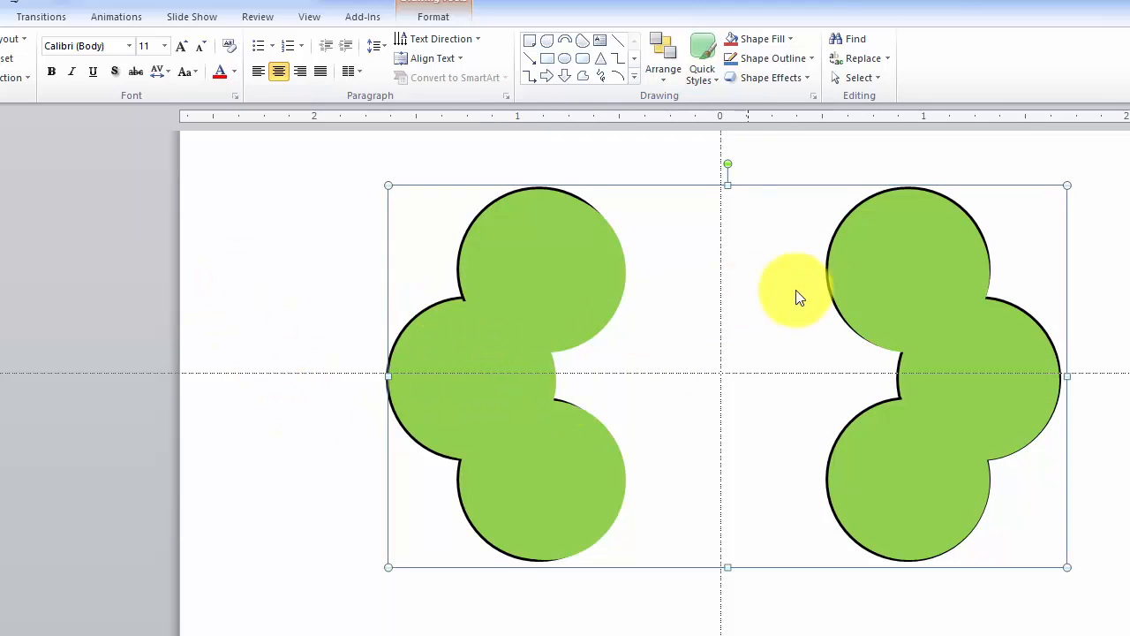
- Ungroup the outline-free hair into separate left and right tufts
left_click(434, 17)
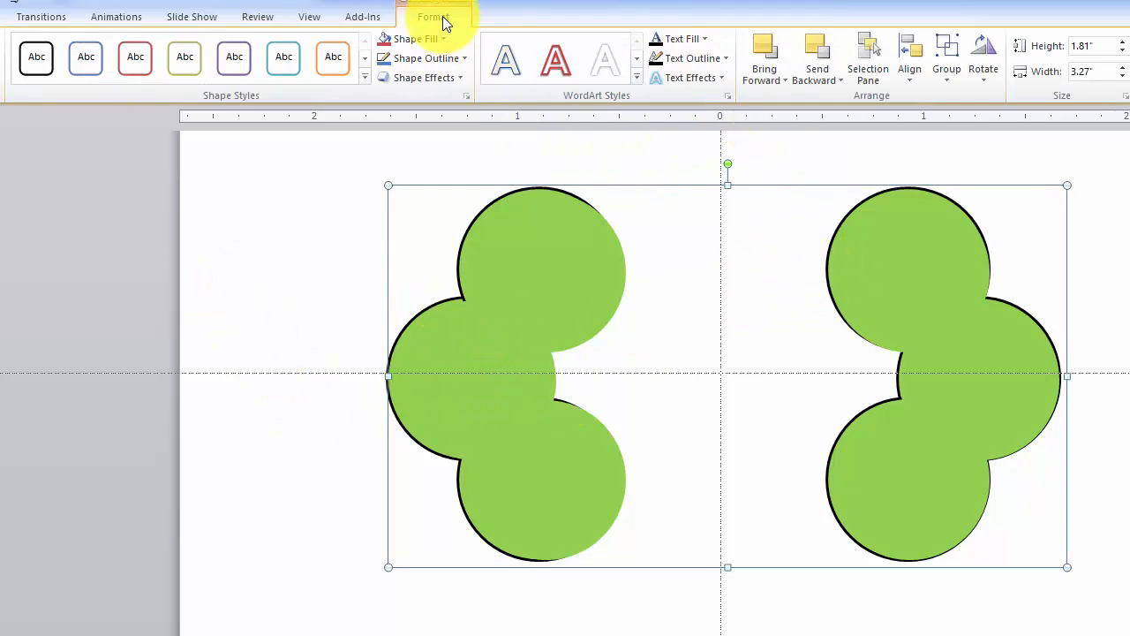
left_click(950, 77)
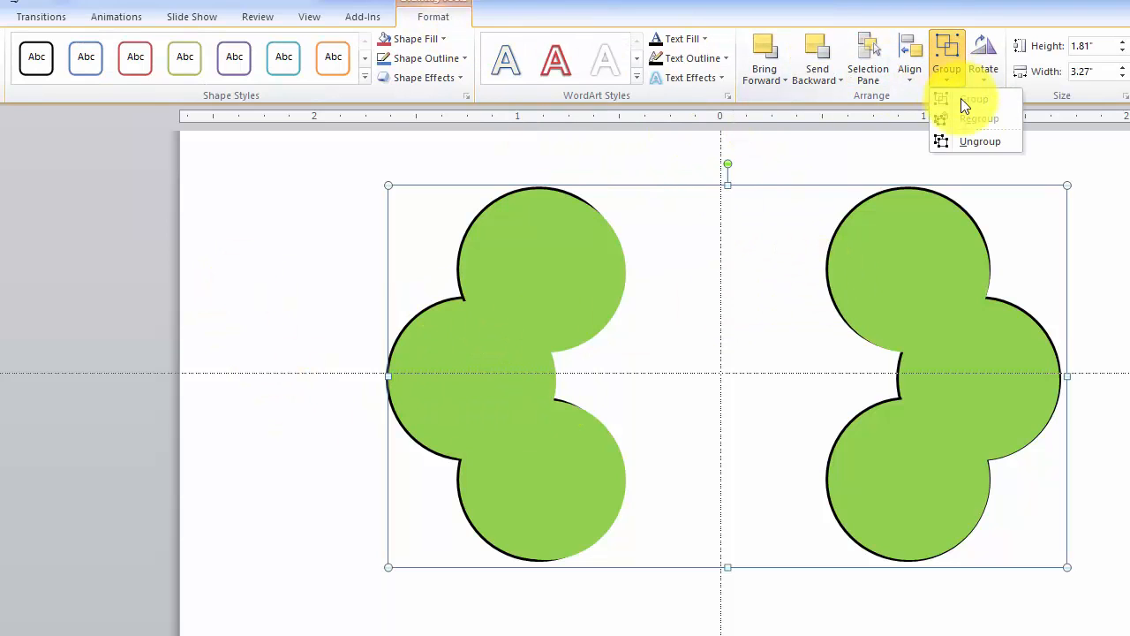
left_click(981, 149)
- Nudge the outline-free right tuft slightly left so the black outline shows along its outer edge
left_click(925, 289, "shift")
left_click(914, 281)
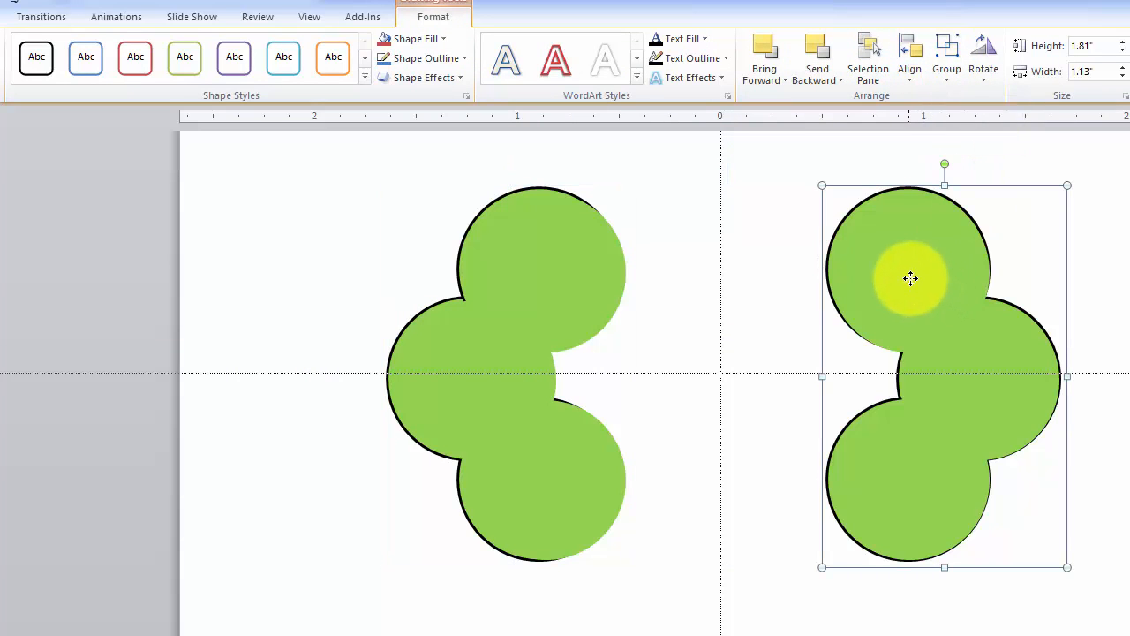
key("ctrl+Left")
key("ctrl+Left")
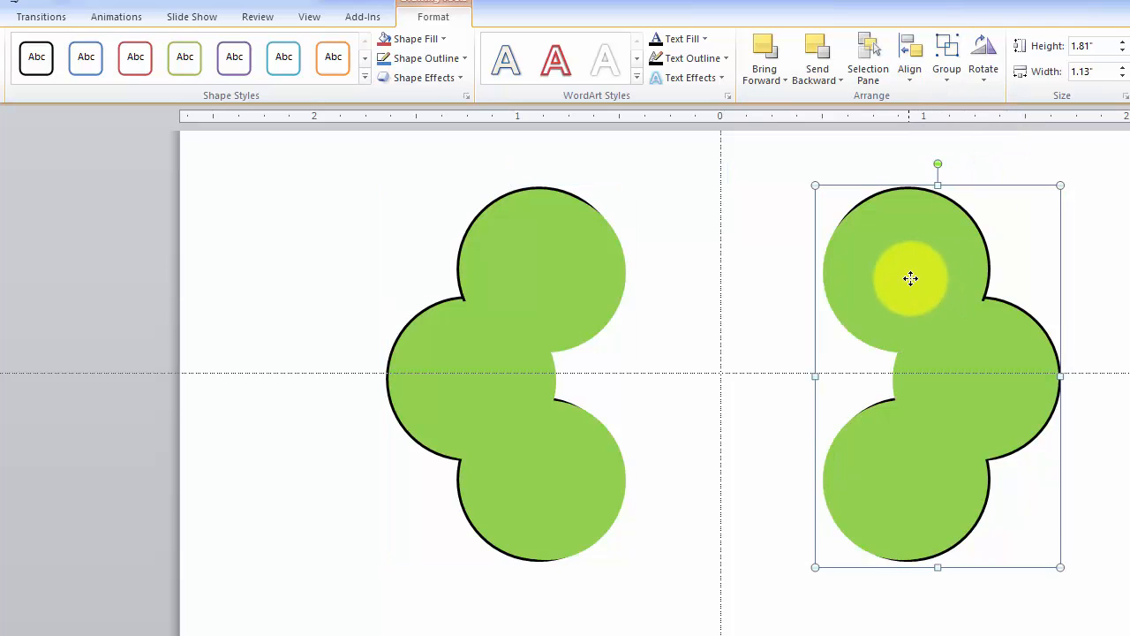
left_click(309, 237)
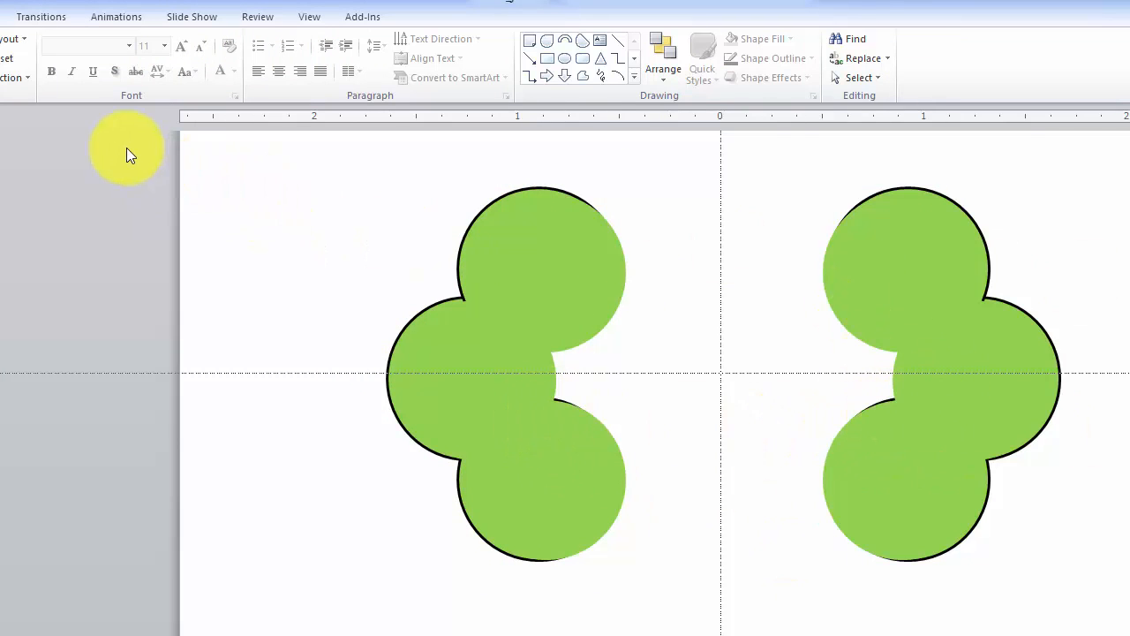
- Group the outline-free left and right green hair tufts into one object
left_click(536, 262)
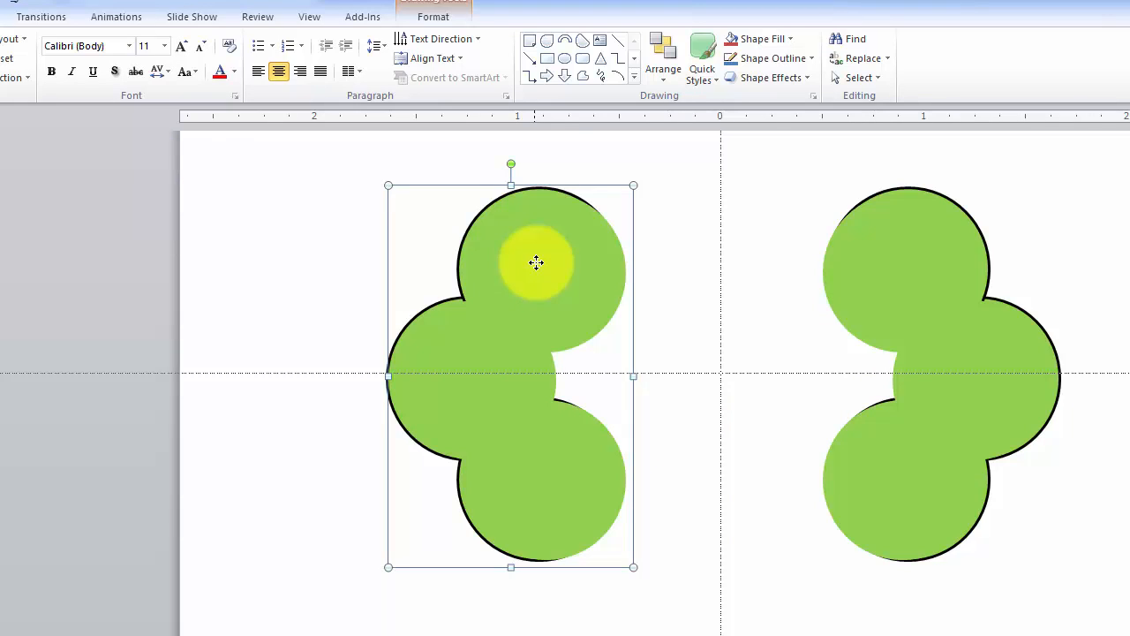
left_click(859, 254, "shift")
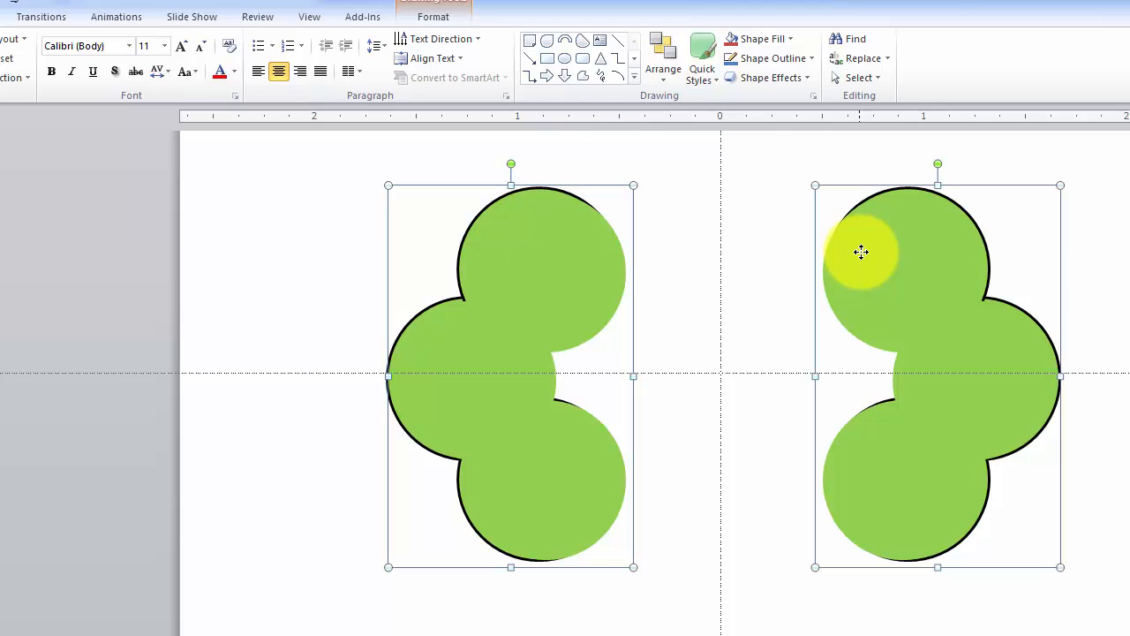
left_click(431, 16)
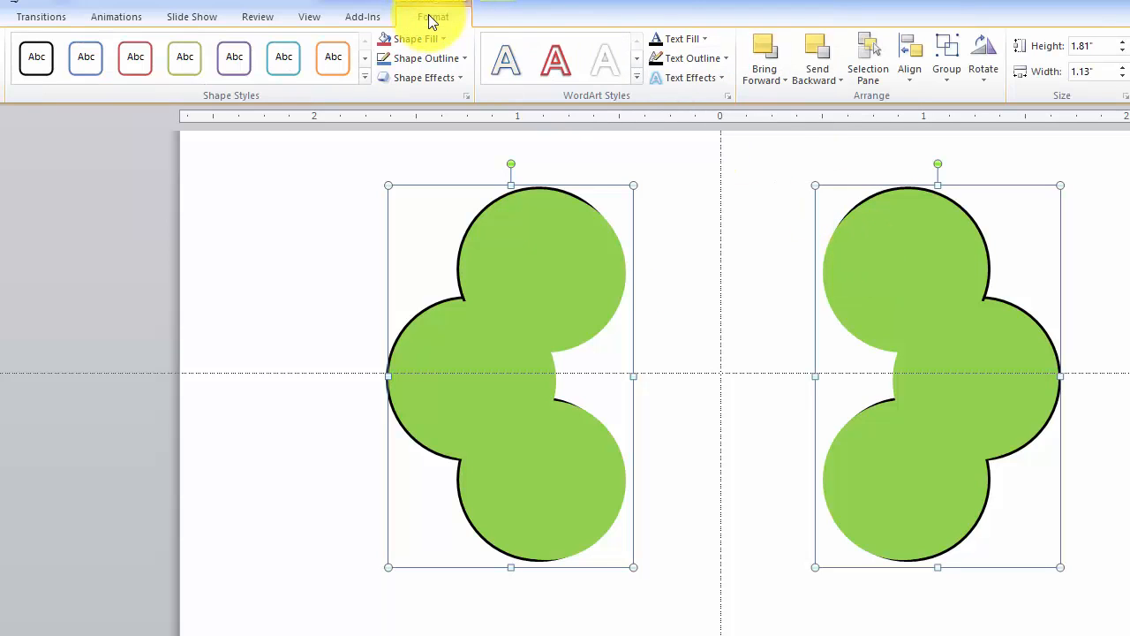
left_click(946, 75)
left_click(966, 98)
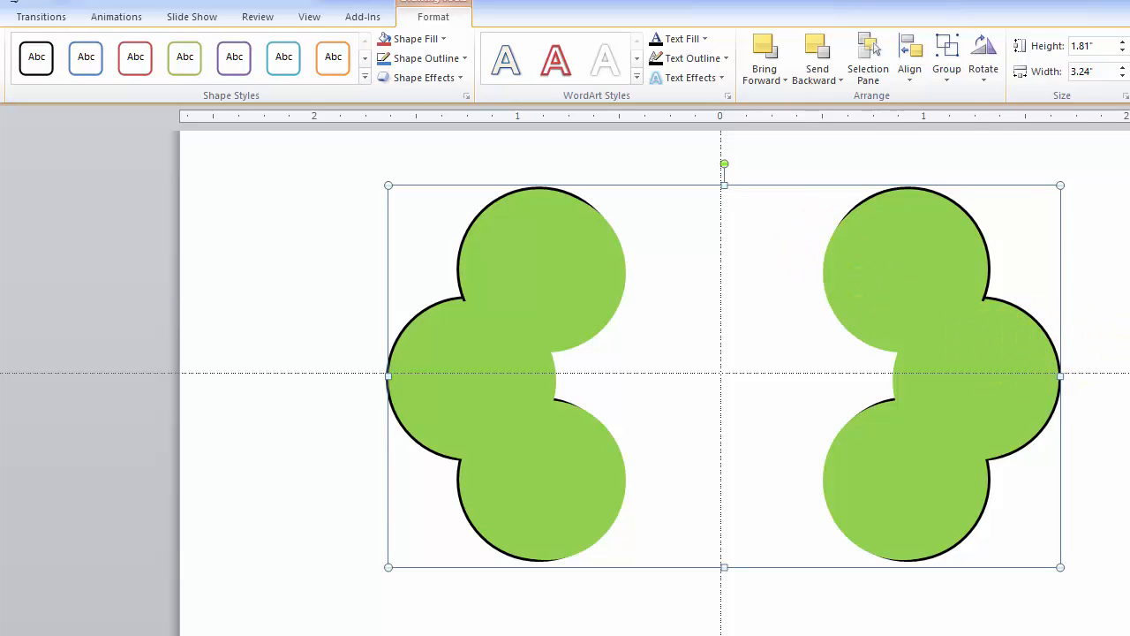
- Move the clown face from beside the slide to the slide's centre, in between and overlapping the two green hair tufts
key("Escape")
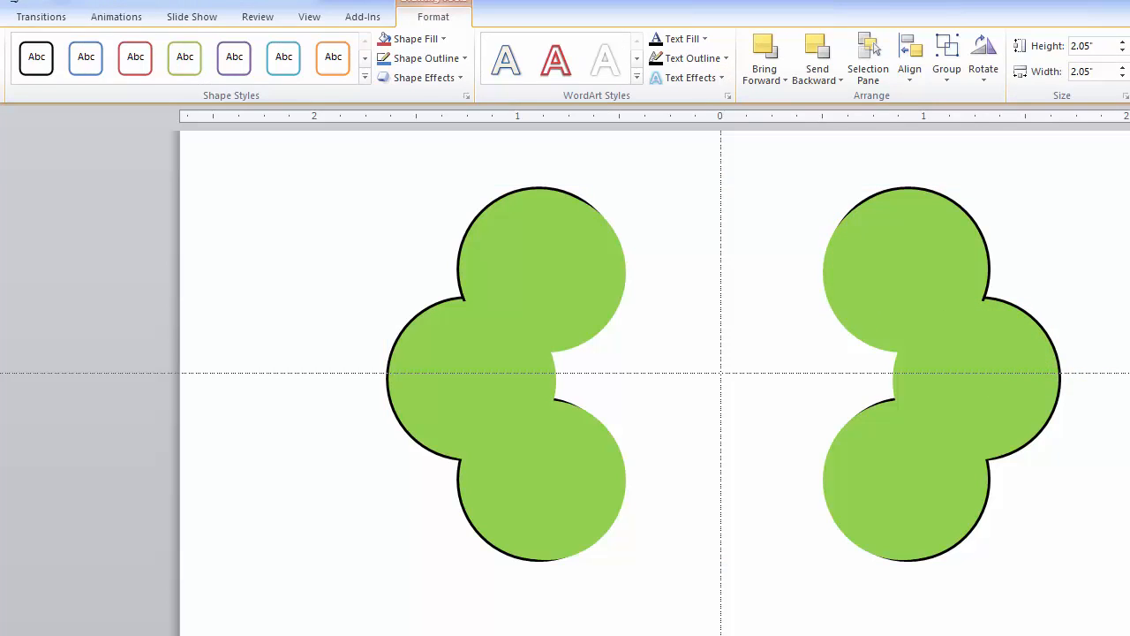
key("Left")
key("Left")
key("Left")
key("Left")
key("Left")
key("Left")
key("Left")
key("Left")
key("Left")
key("Left")
key("Left")
key("Left")
key("Left")
key("Left")
key("Left")
key("Left")
key("Left")
key("Left")
key("Left")
key("Left")
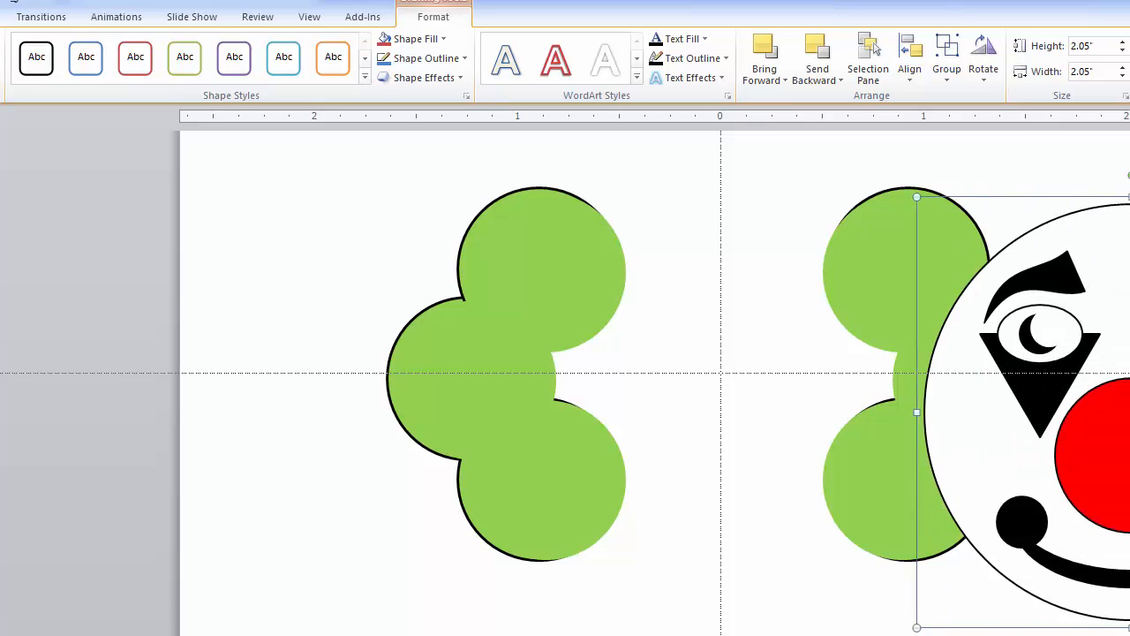
key("Left")
key("Left")
key("Left")
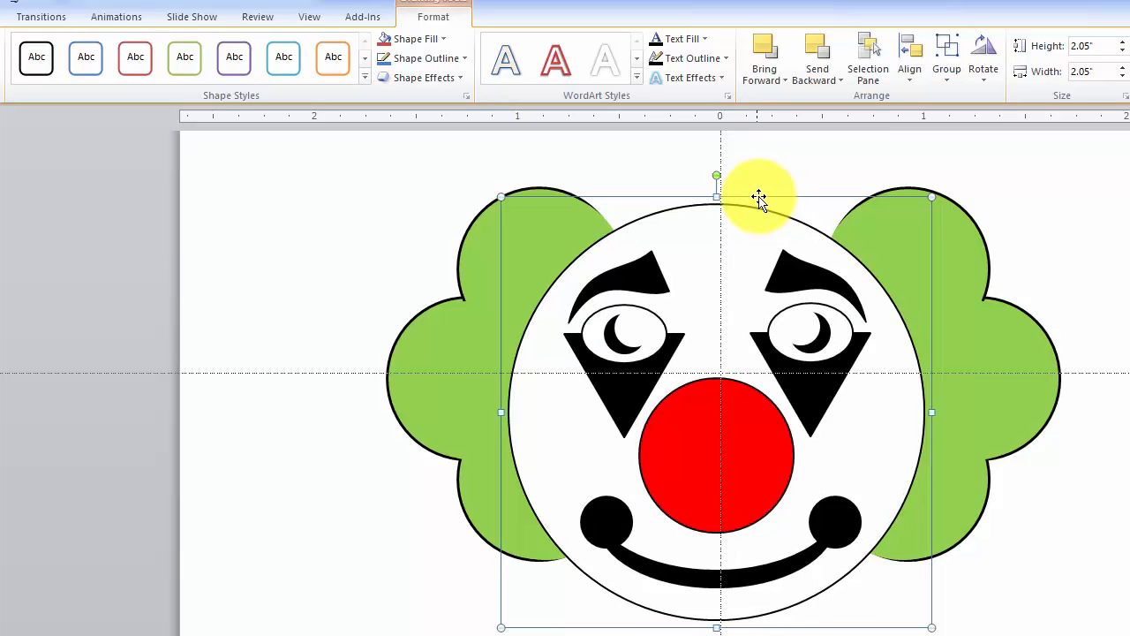
left_click_drag(759, 198, 767, 196)
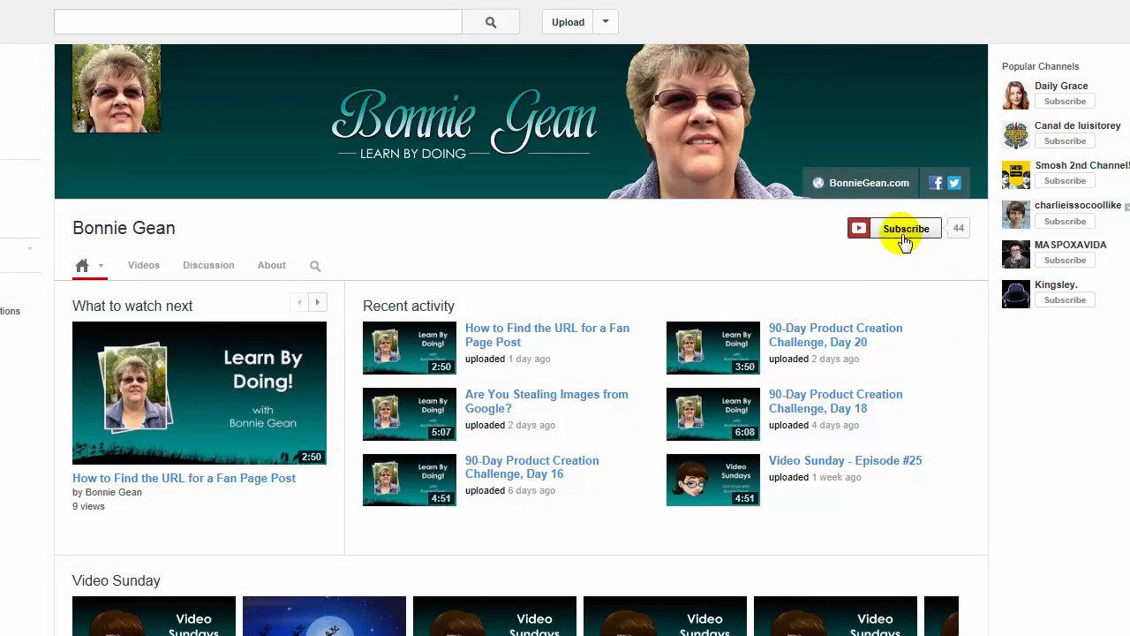
- On YouTube, subscribe to the tutorial author's channel and enable "Email with new uploads" in its subscription preferences
left_click(900, 235)
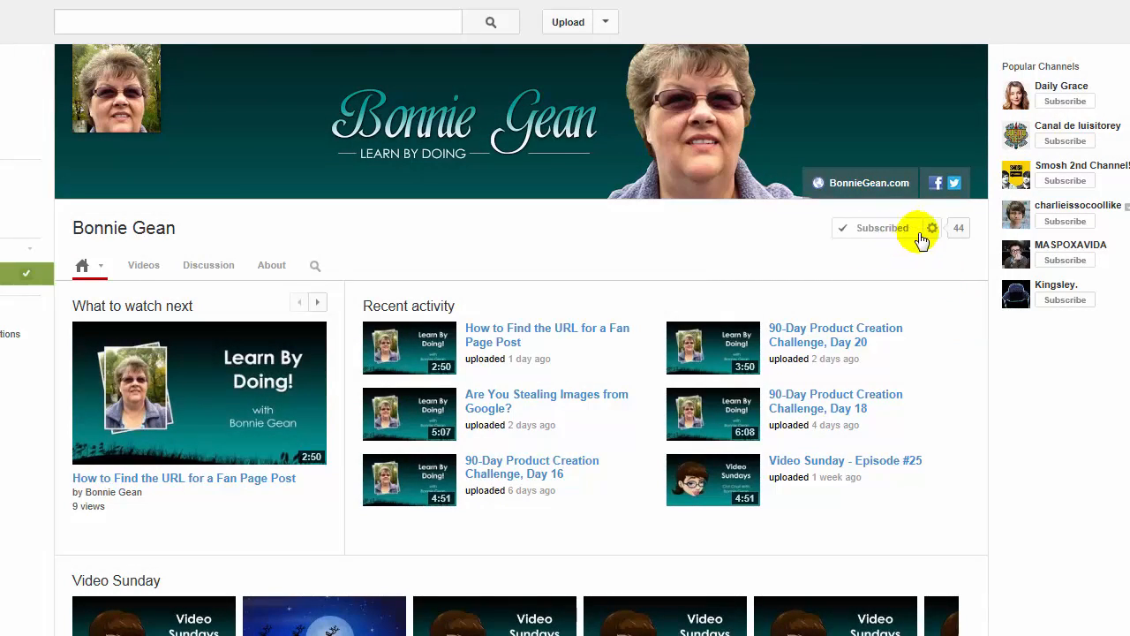
left_click(934, 229)
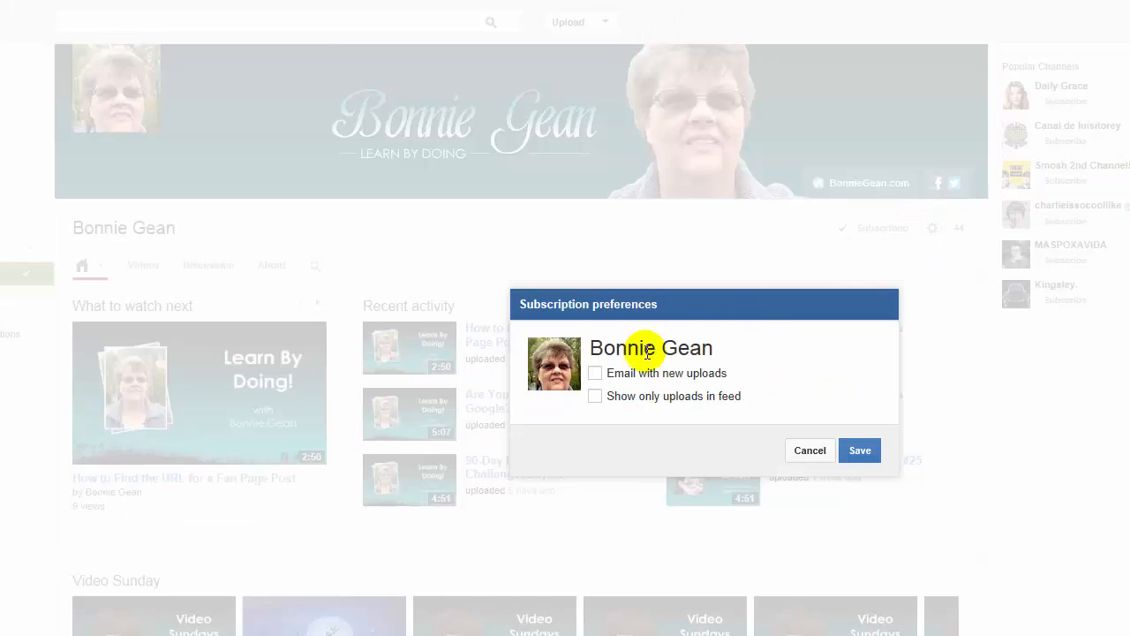
left_click(600, 374)
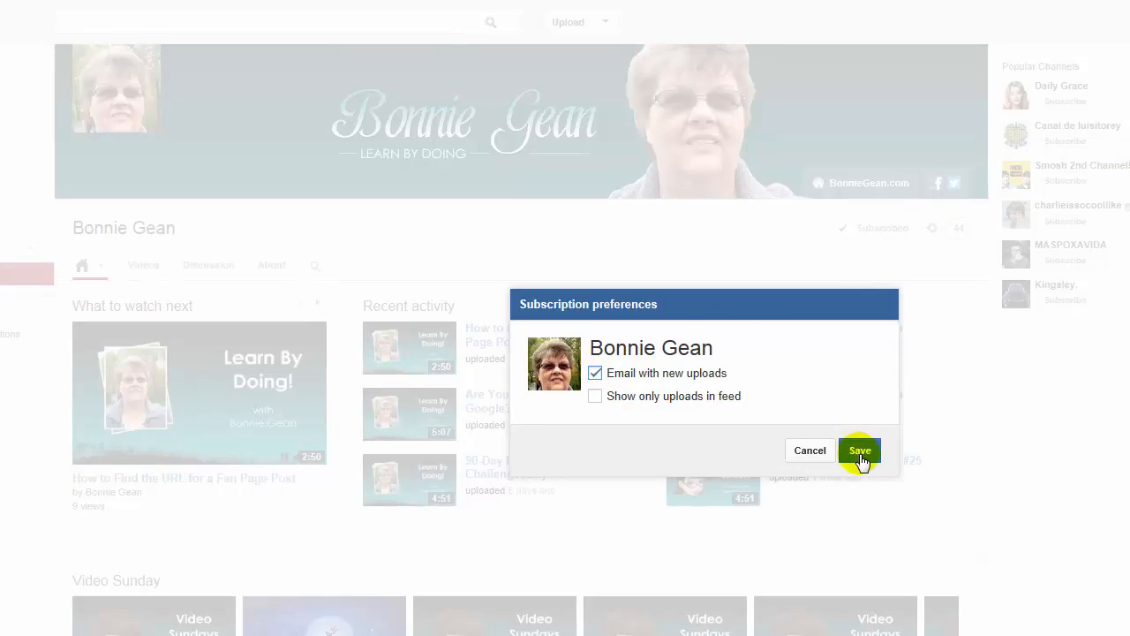